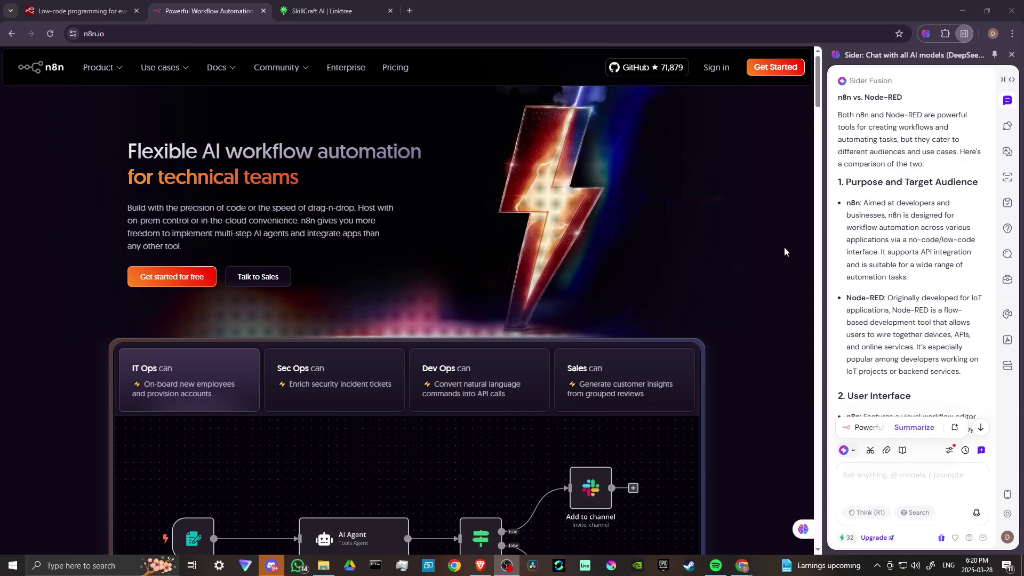
scroll(784, 252, down, 1)
scroll(784, 251, down, 1)
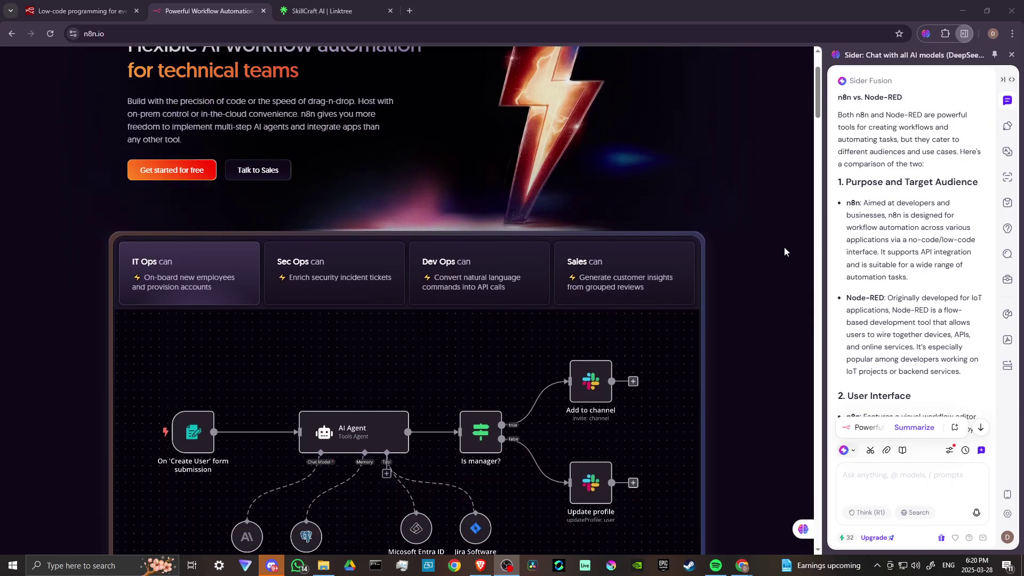
scroll(784, 251, down, 1)
scroll(784, 251, down, 1)
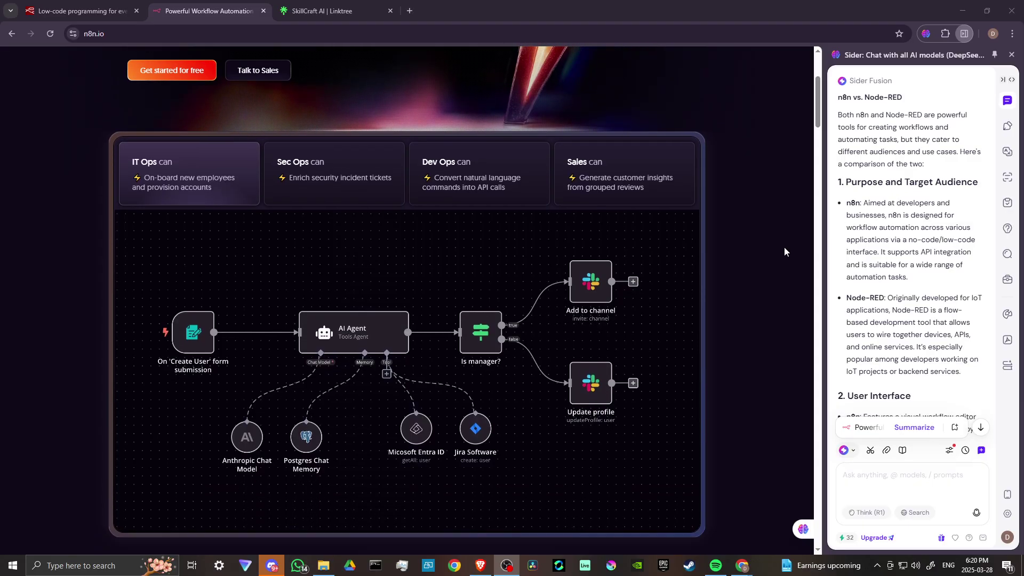
scroll(784, 251, down, 1)
scroll(784, 252, down, 1)
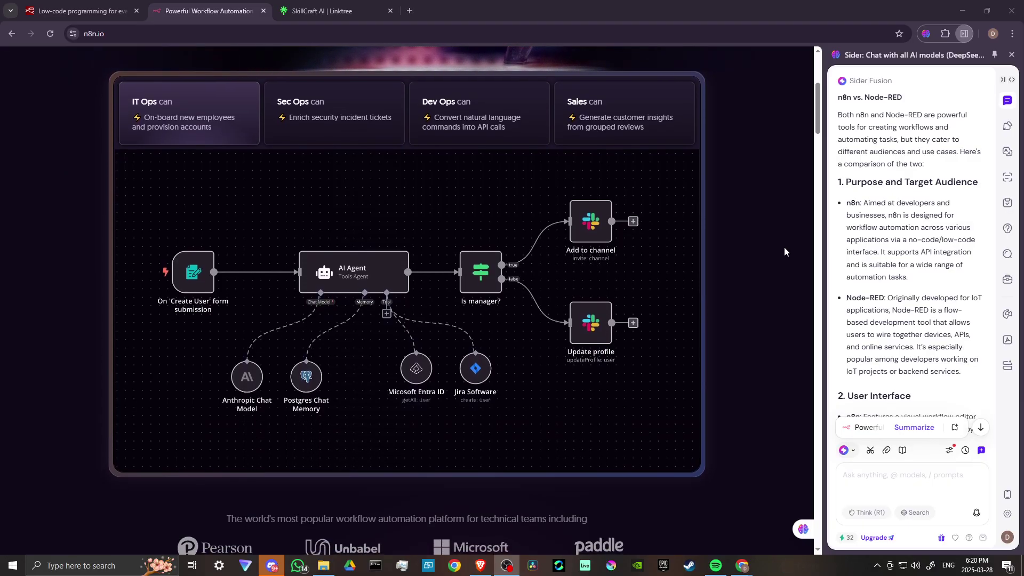
scroll(784, 251, down, 1)
scroll(785, 251, down, 1)
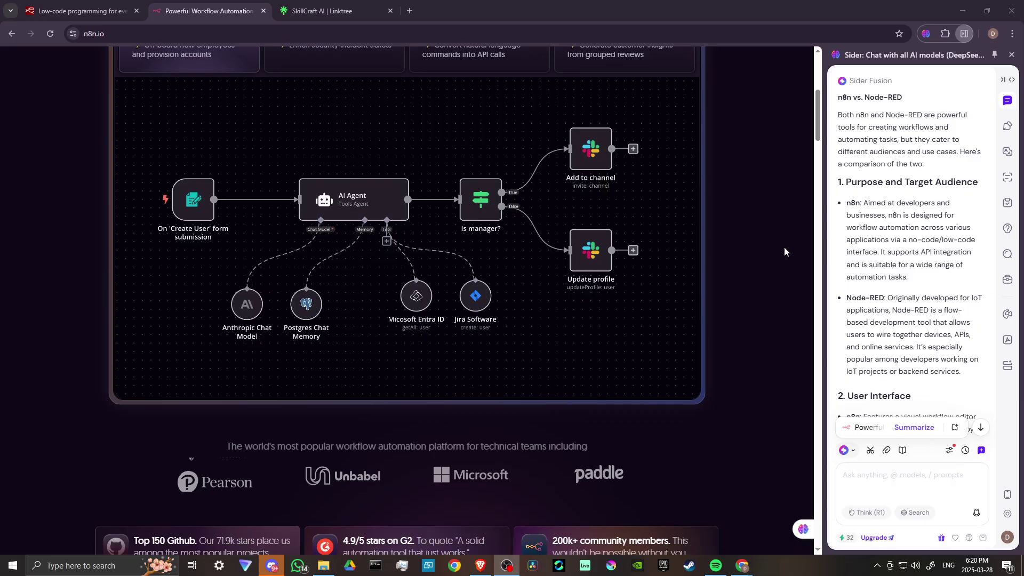
scroll(784, 251, down, 1)
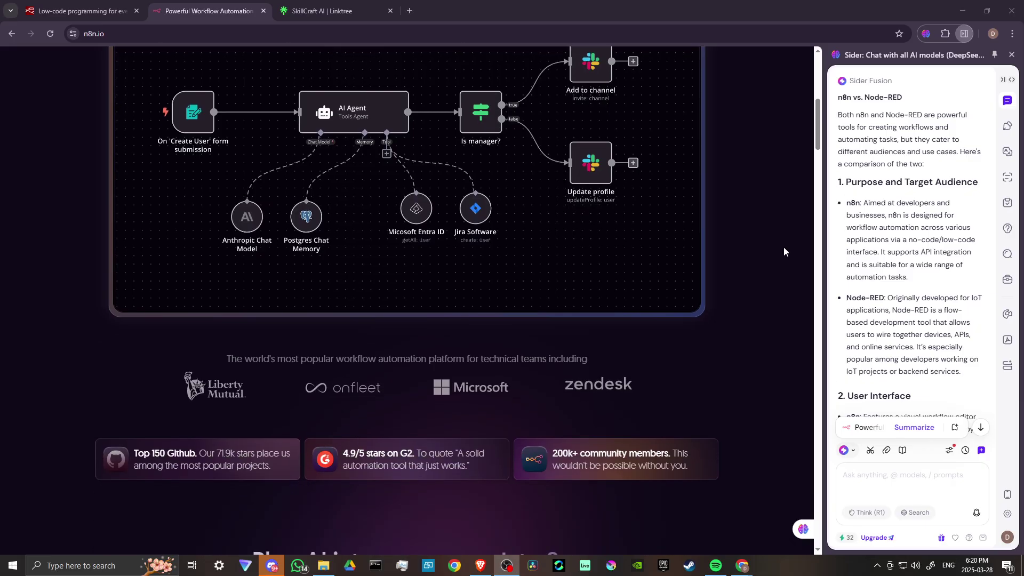
scroll(784, 251, down, 1)
scroll(783, 247, down, 1)
scroll(783, 247, down, 1)
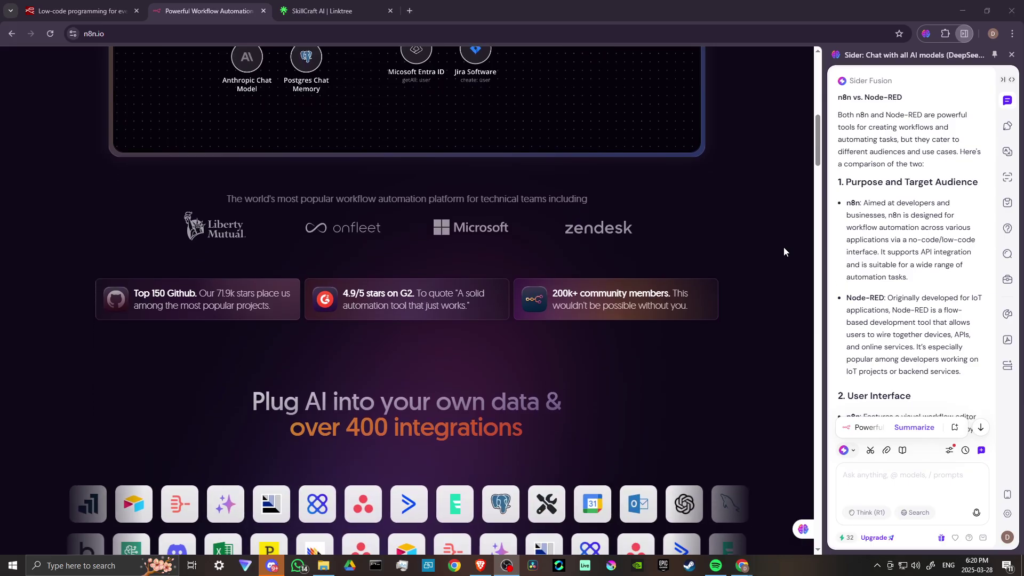
scroll(783, 247, down, 1)
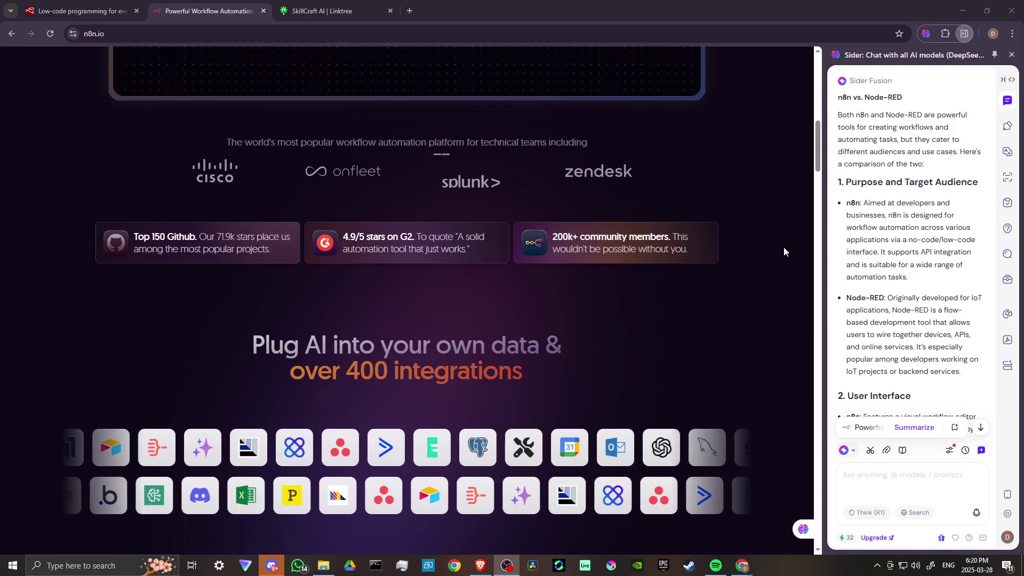
scroll(784, 247, down, 1)
scroll(783, 247, down, 1)
scroll(783, 247, down, 1)
scroll(783, 247, down, 1)
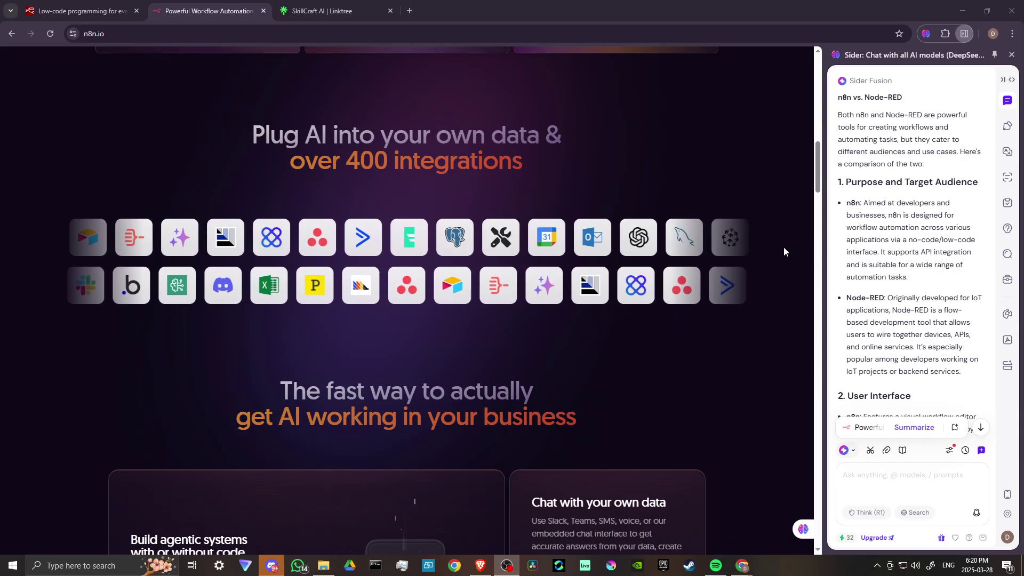
scroll(783, 247, down, 1)
scroll(783, 247, down, 1)
scroll(783, 246, down, 2)
scroll(783, 247, down, 1)
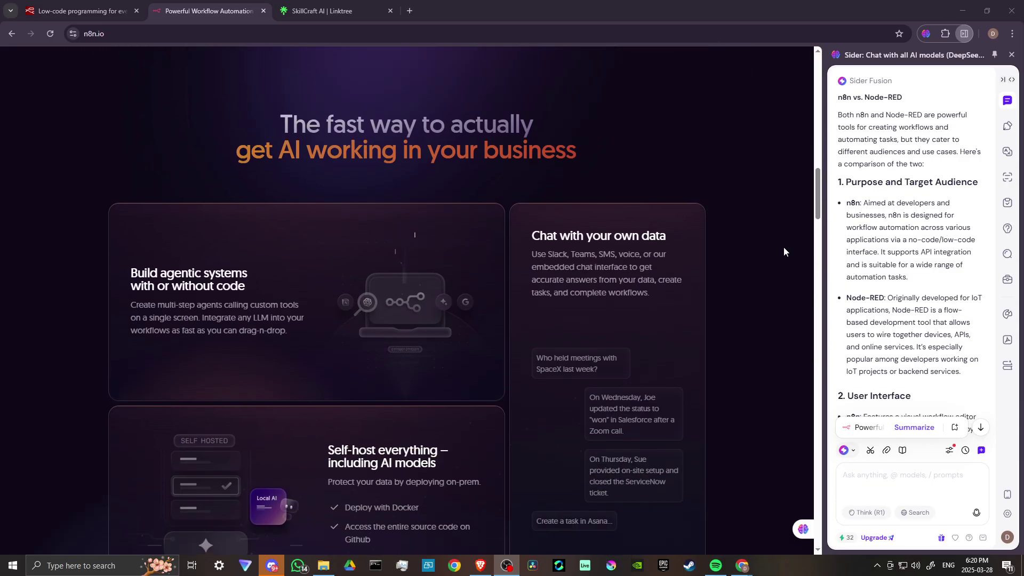
scroll(783, 247, down, 1)
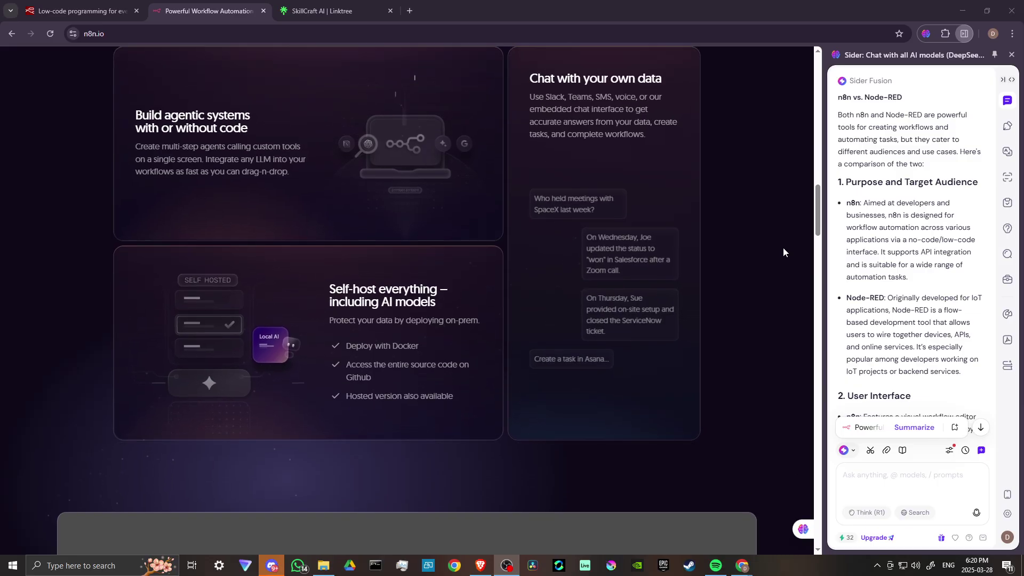
scroll(783, 248, down, 1)
scroll(783, 247, down, 1)
scroll(783, 247, down, 1)
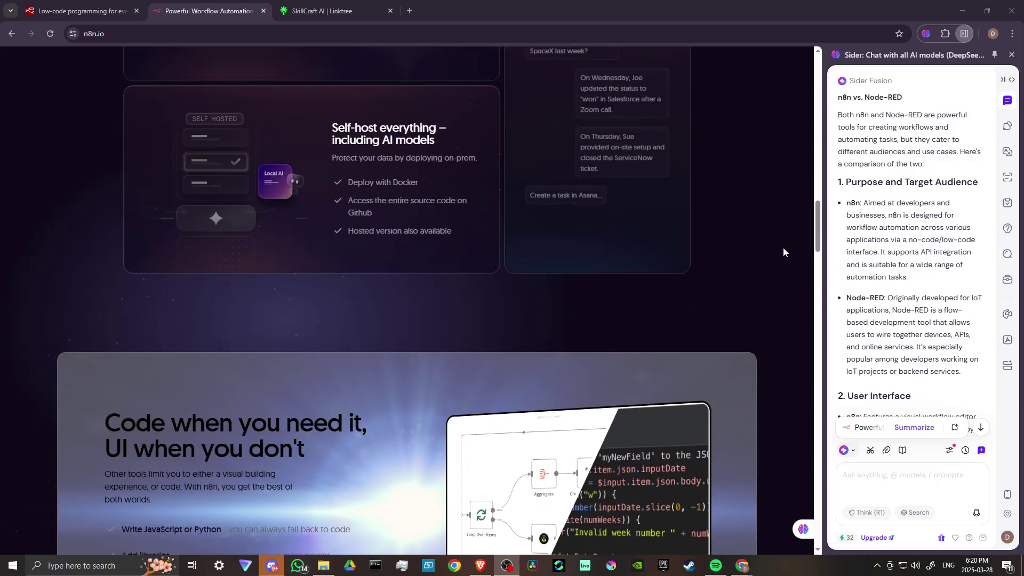
scroll(783, 248, down, 1)
scroll(784, 248, down, 1)
scroll(782, 247, down, 1)
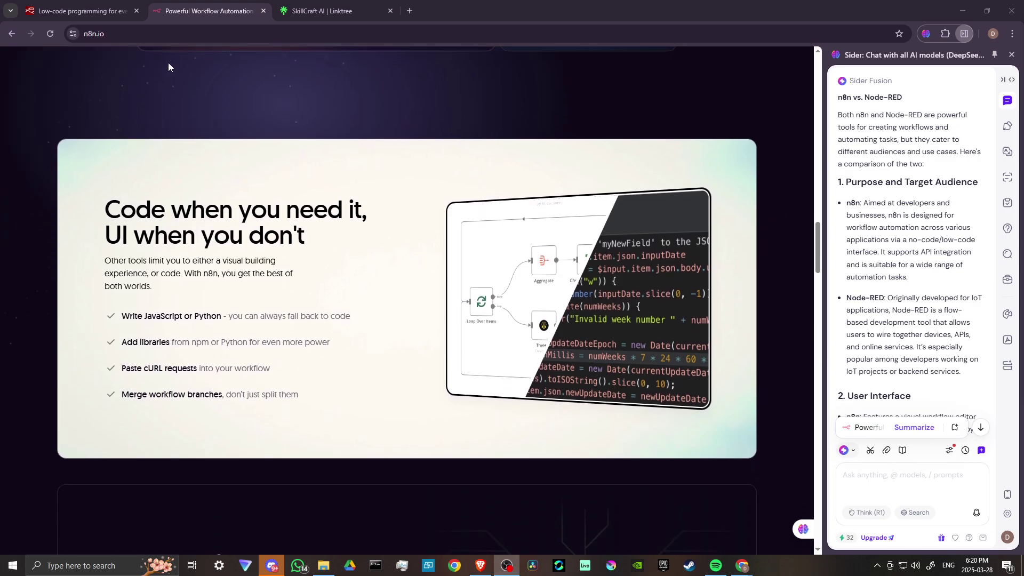
Step: Scroll nodered.org down to the 'Who's using Node-RED?' logos and the comparison's User Interface section
click(84, 11)
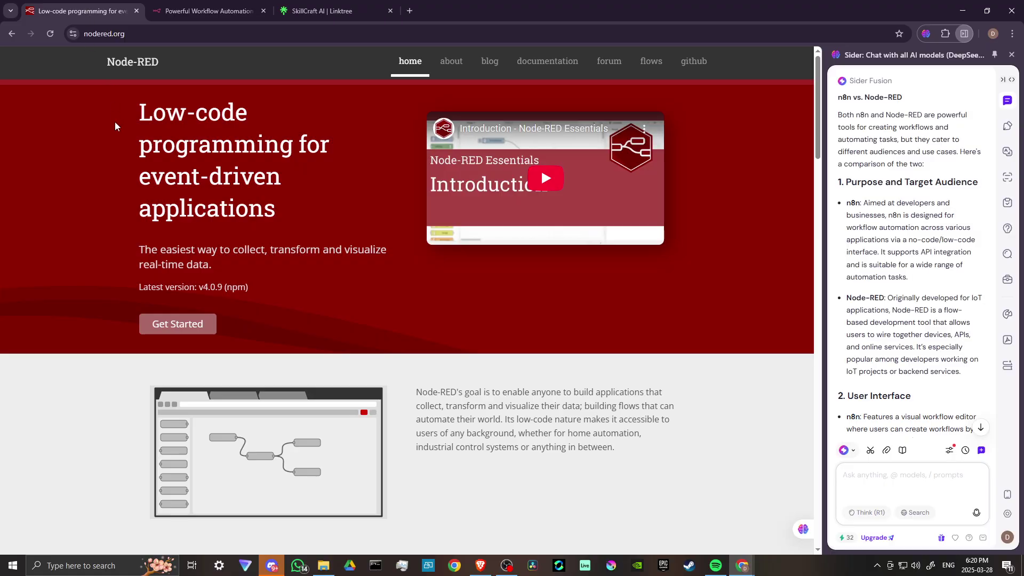
scroll(73, 157, down, 4)
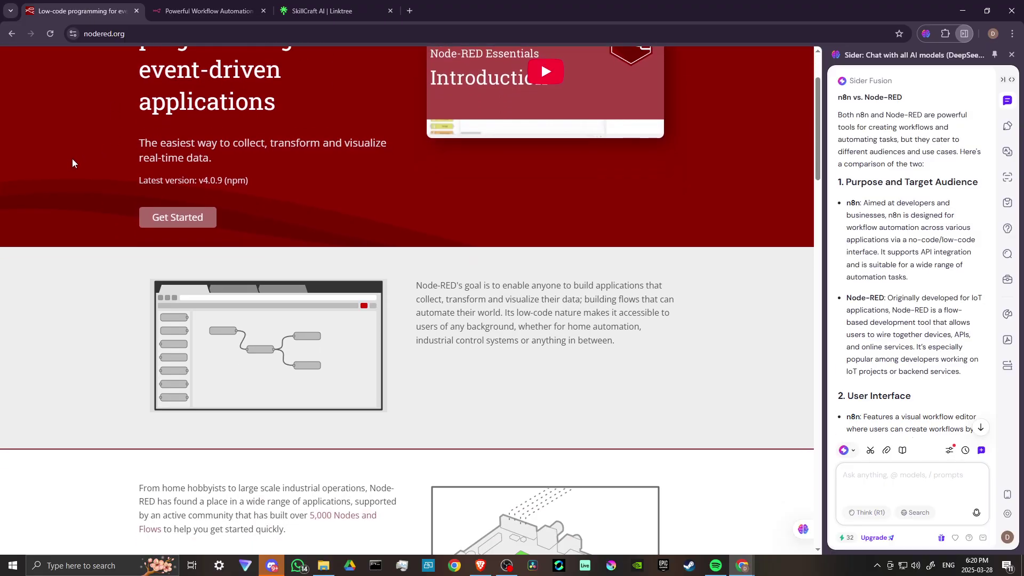
scroll(74, 158, down, 2)
scroll(73, 158, down, 1)
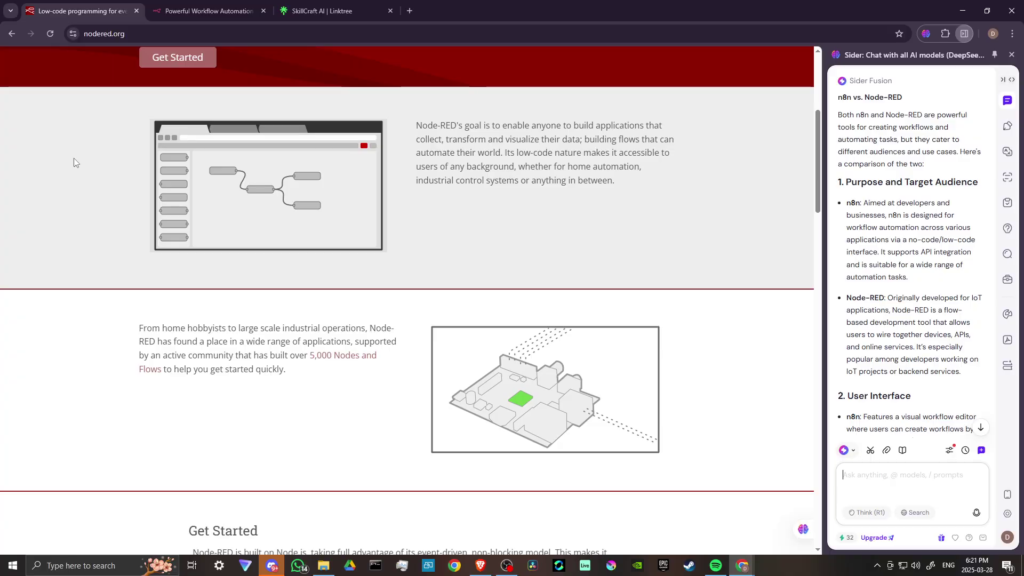
scroll(74, 157, down, 2)
scroll(74, 162, down, 2)
scroll(74, 162, down, 1)
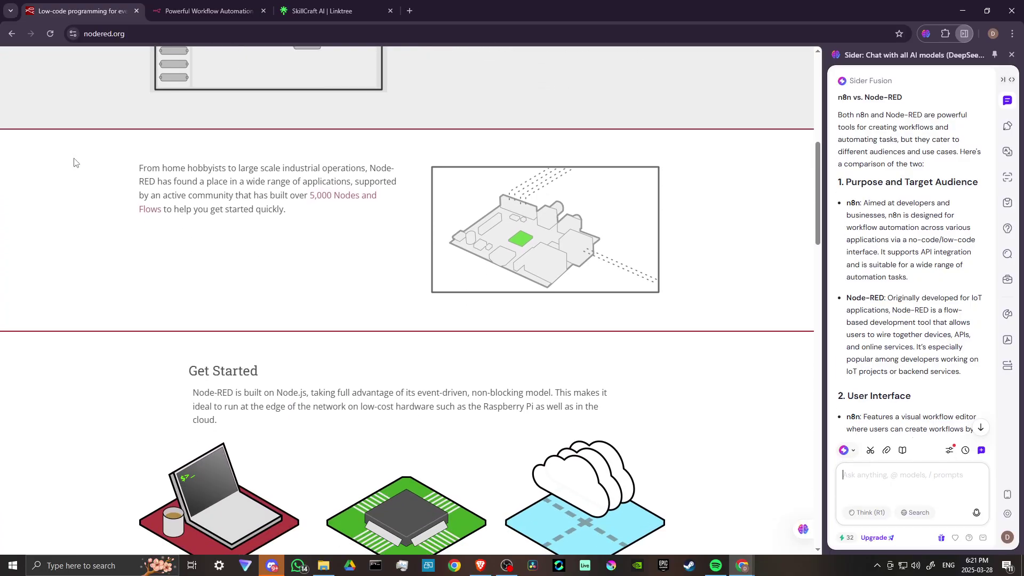
scroll(74, 162, down, 2)
scroll(73, 162, down, 1)
scroll(73, 162, down, 2)
scroll(74, 162, down, 1)
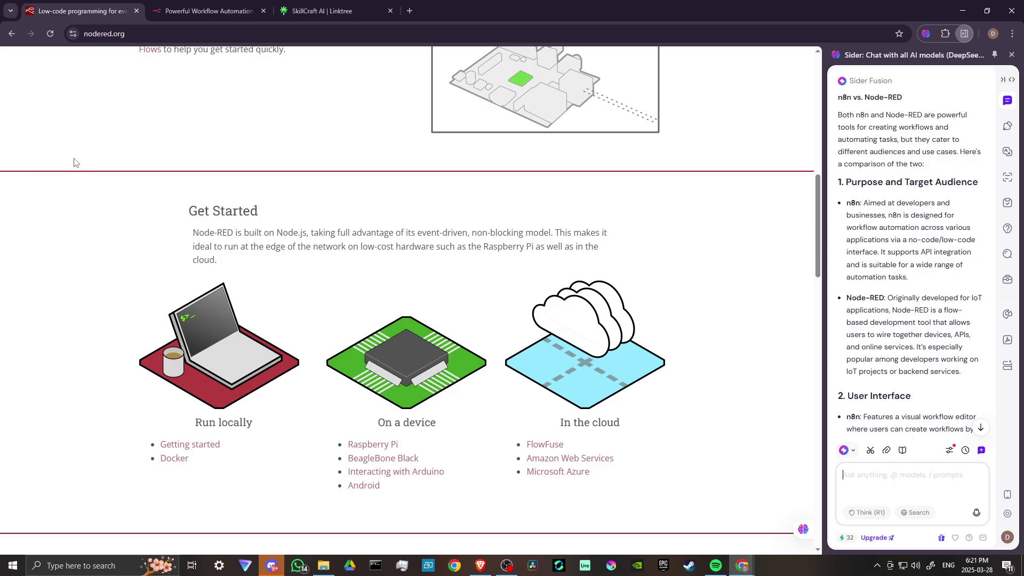
scroll(74, 163, down, 1)
scroll(74, 163, down, 1)
scroll(74, 162, down, 1)
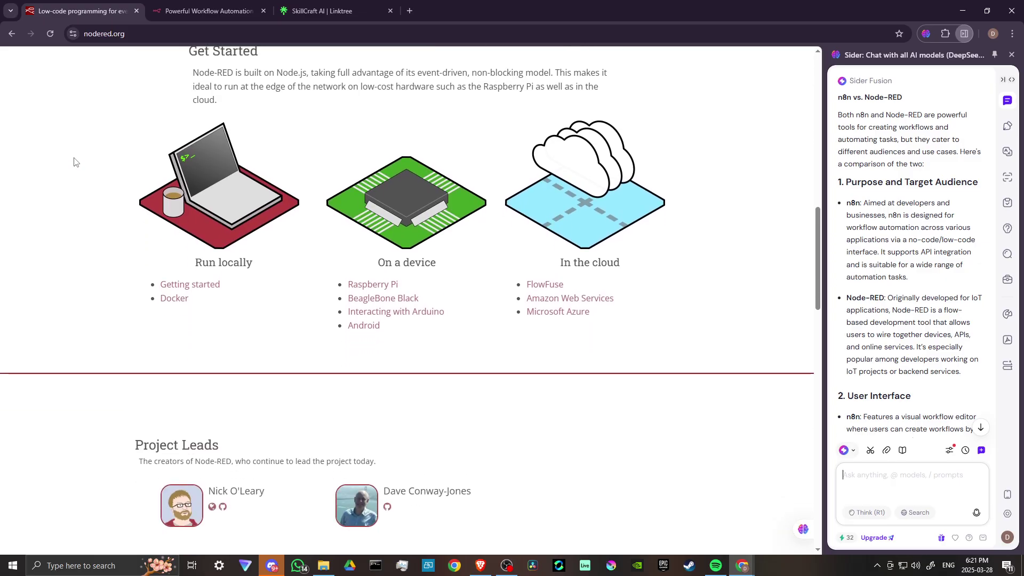
scroll(74, 163, down, 1)
scroll(74, 162, down, 1)
scroll(73, 163, down, 1)
scroll(74, 163, down, 1)
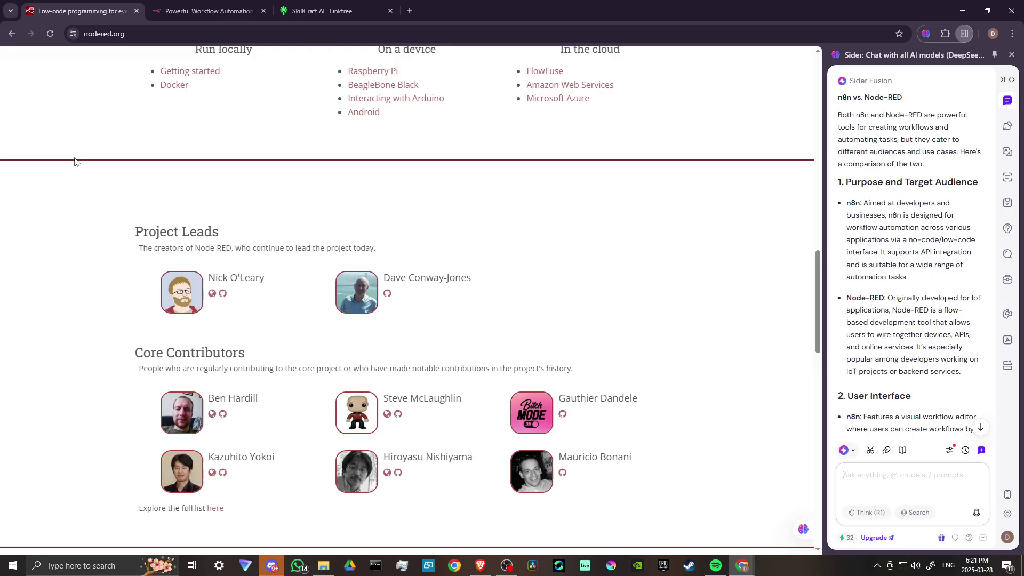
scroll(74, 163, down, 1)
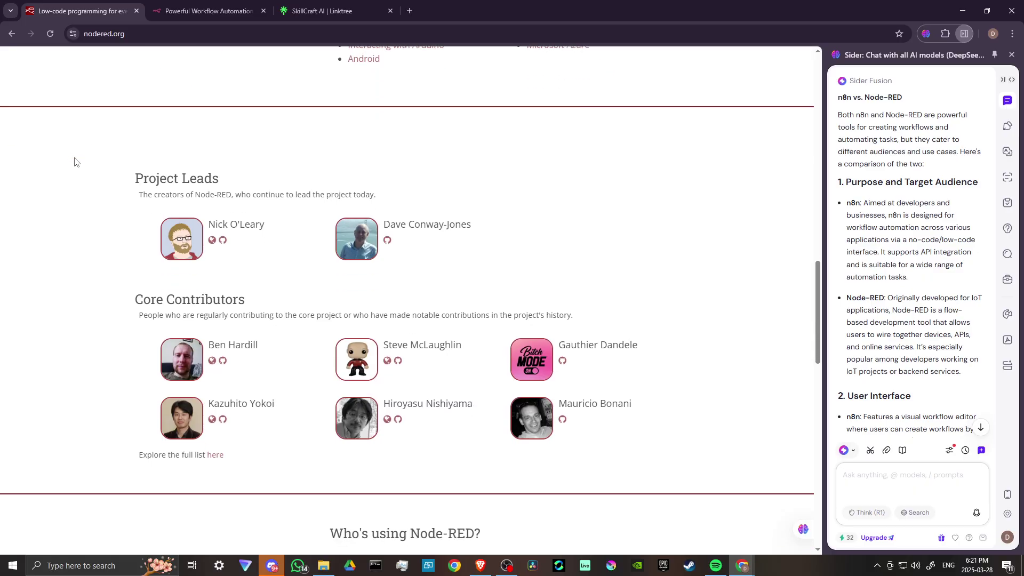
scroll(73, 163, down, 2)
scroll(74, 163, down, 2)
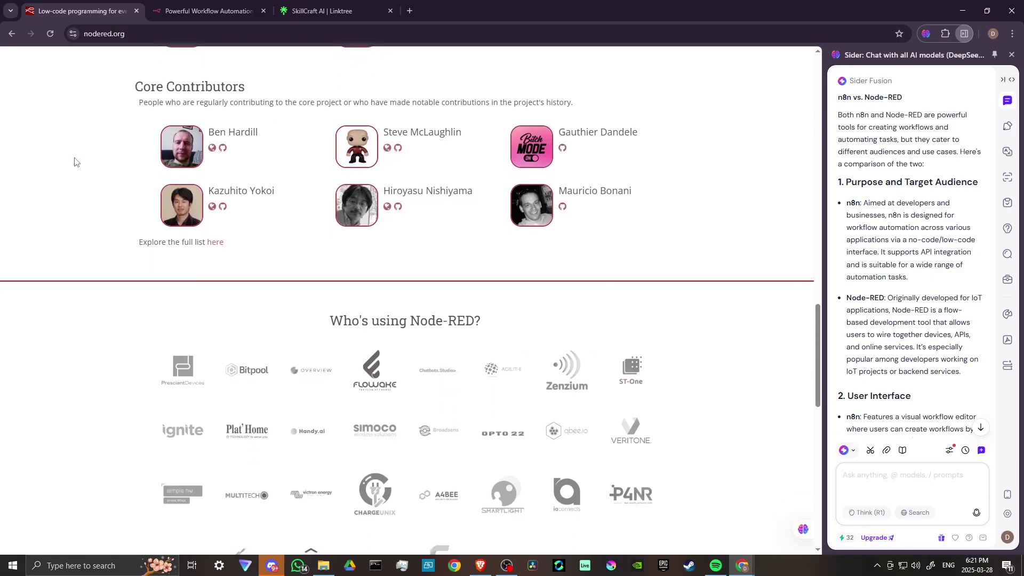
scroll(73, 163, down, 1)
scroll(74, 163, down, 1)
scroll(74, 162, down, 1)
scroll(74, 162, down, 1)
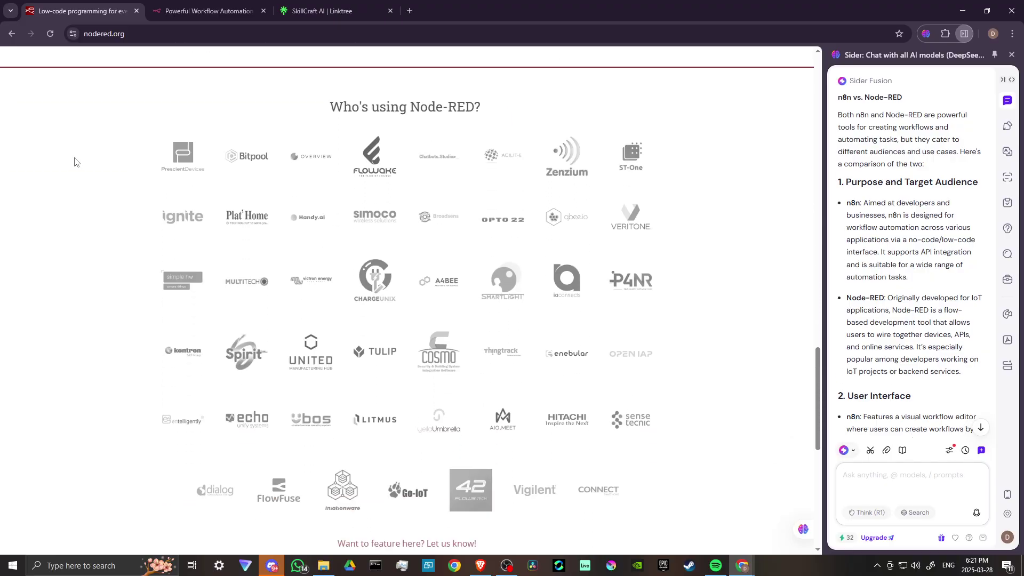
scroll(926, 273, down, 1)
scroll(926, 273, down, 2)
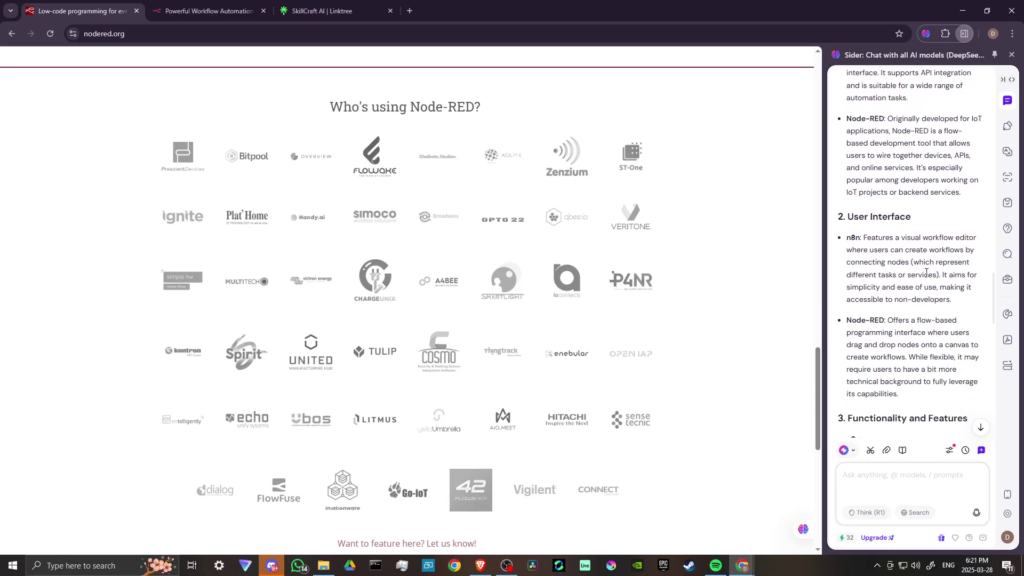
scroll(926, 274, down, 1)
scroll(927, 274, down, 1)
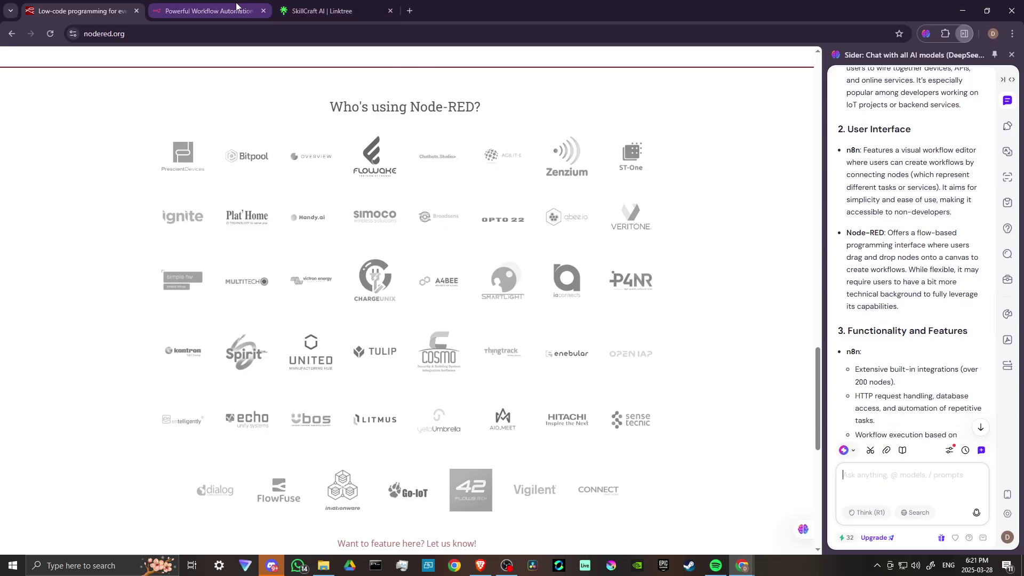
Step: Scroll n8n.io past 'Run. Tweak. Repeat' to the Delivery Hero and StepStone case studies
click(220, 11)
scroll(223, 90, down, 1)
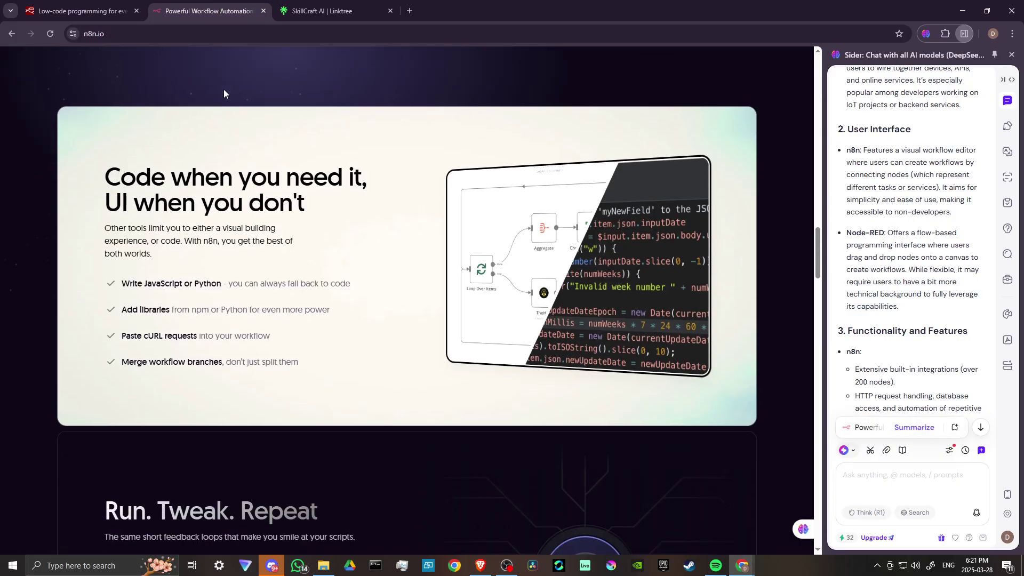
scroll(223, 94, down, 1)
scroll(224, 94, down, 1)
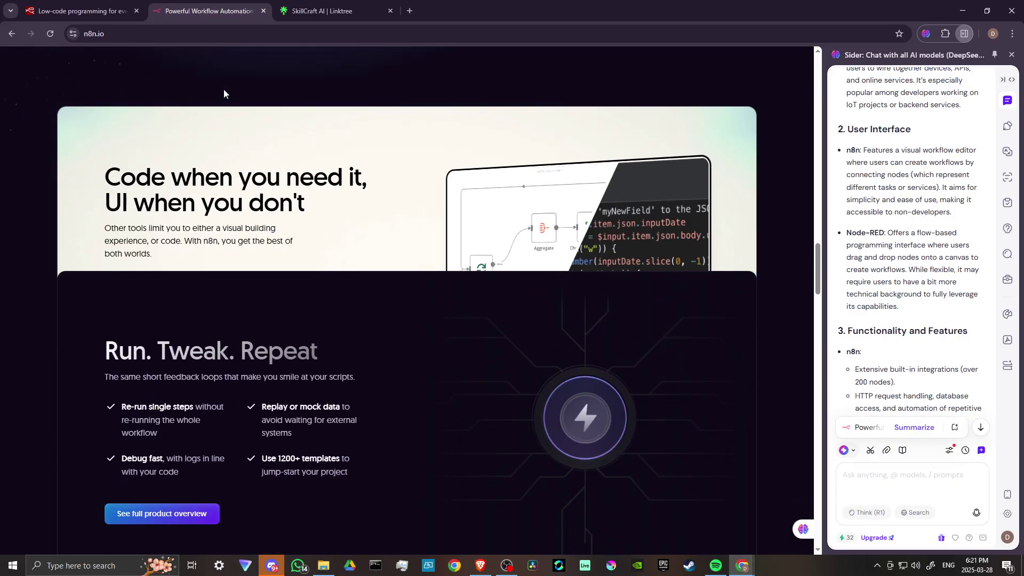
scroll(224, 94, down, 1)
scroll(224, 94, down, 1)
scroll(224, 94, down, 1)
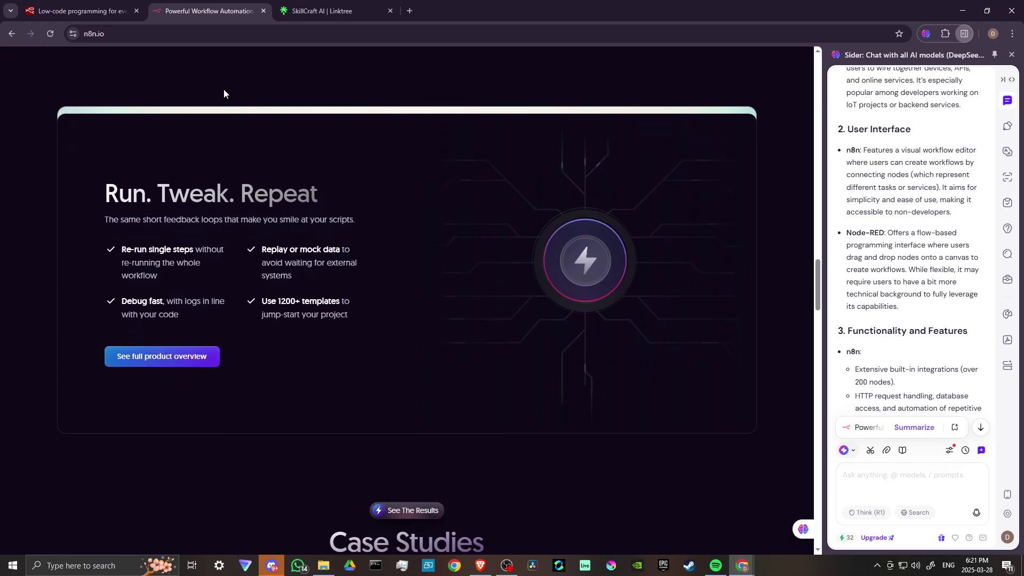
scroll(224, 89, down, 1)
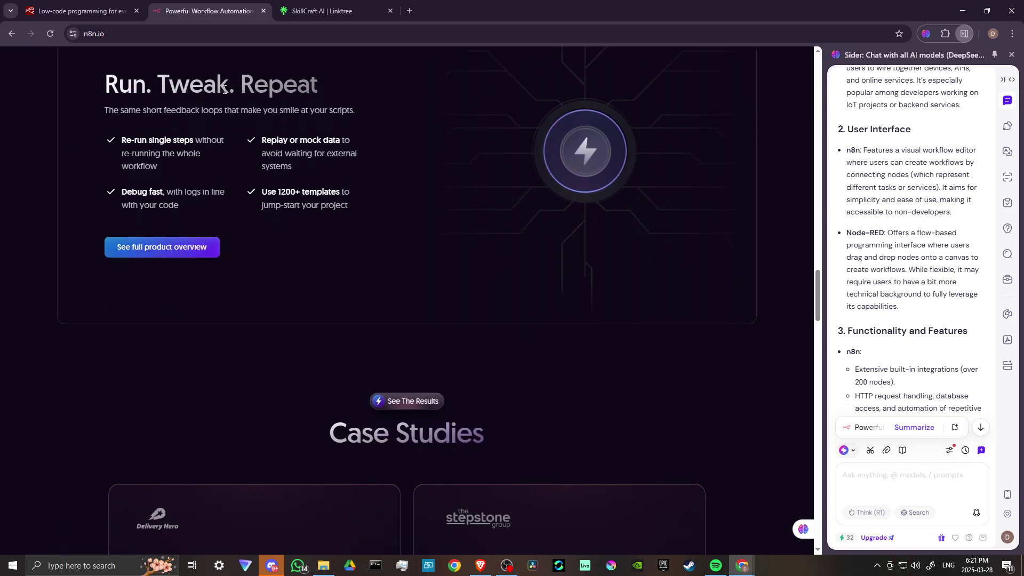
scroll(223, 89, down, 1)
scroll(223, 89, down, 1)
scroll(224, 89, down, 1)
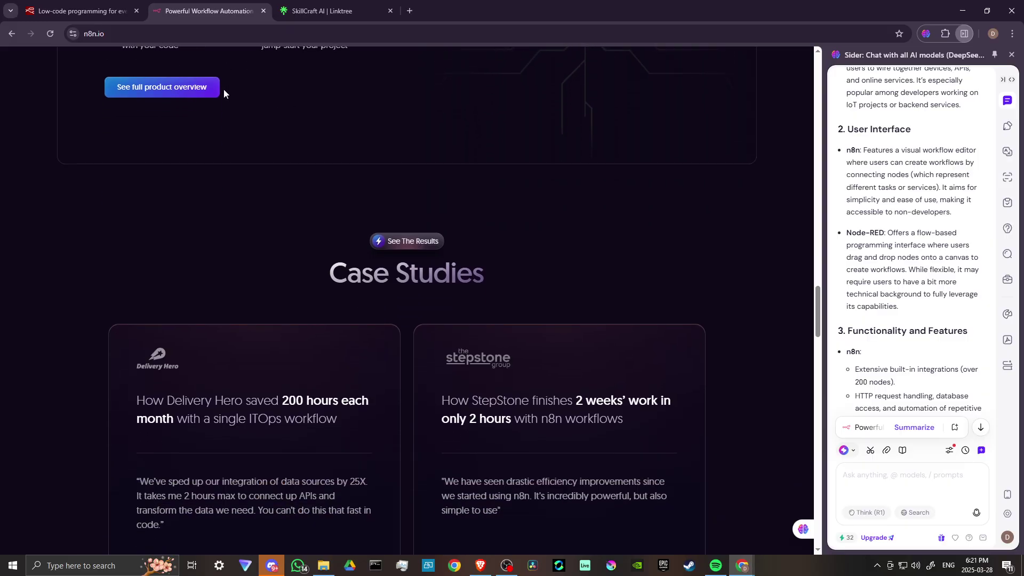
scroll(223, 89, down, 1)
scroll(223, 89, down, 1)
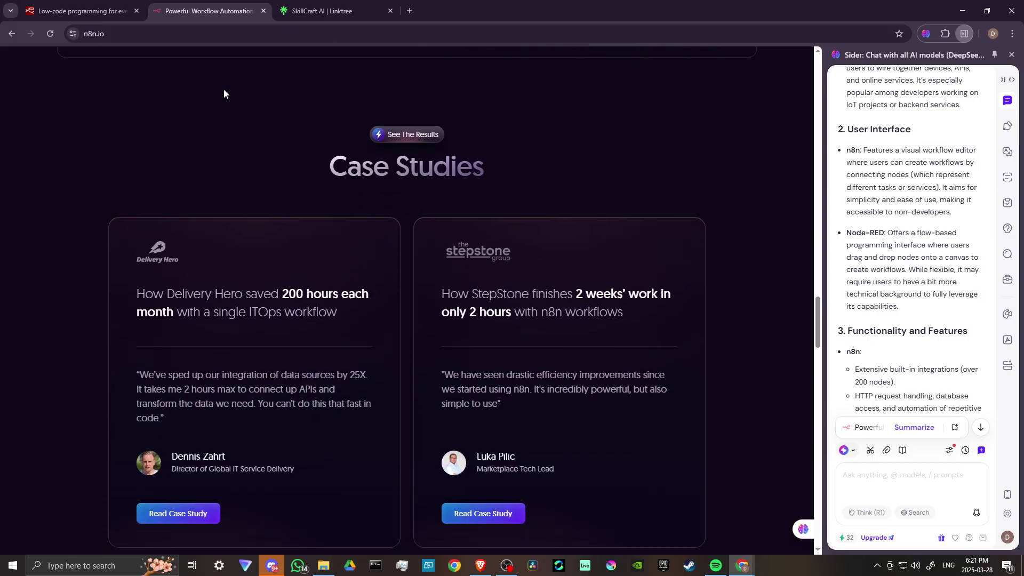
scroll(223, 90, down, 1)
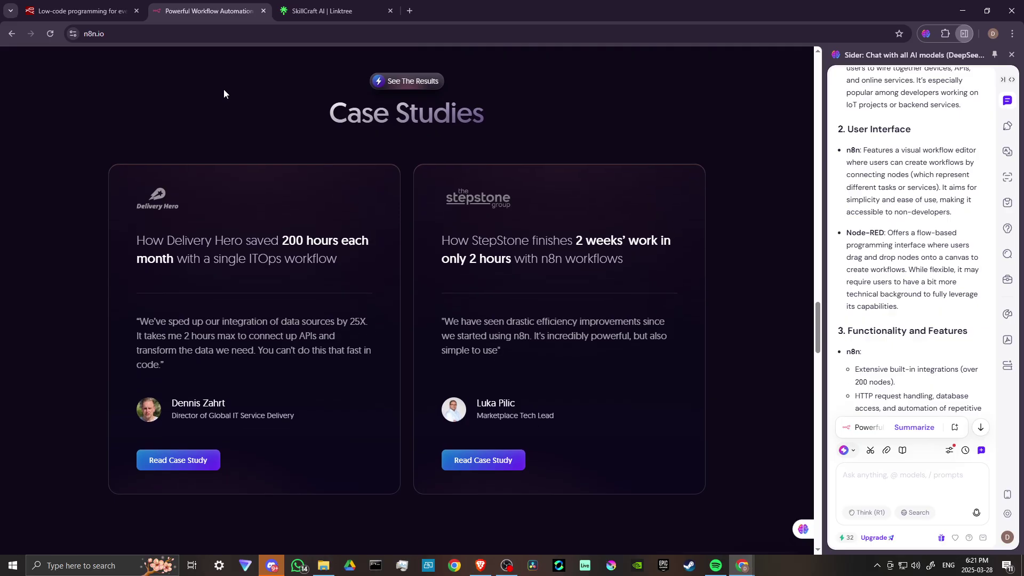
Step: Show nodered.org's Get Started section with local, device and cloud options beside the Functionality comparison
click(102, 7)
scroll(156, 131, down, 1)
scroll(157, 132, down, 2)
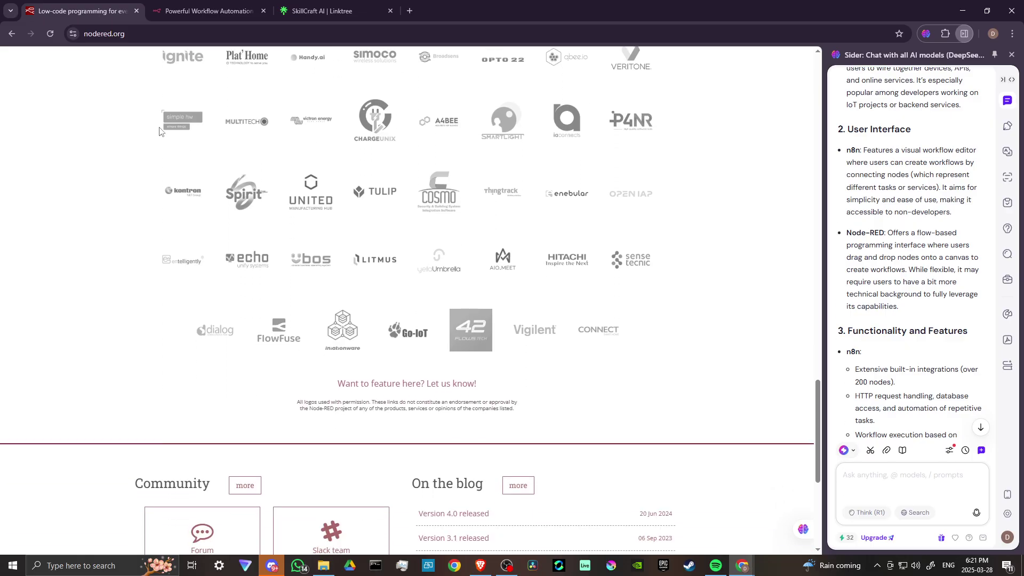
scroll(160, 131, up, 2)
scroll(160, 131, up, 2)
scroll(160, 132, up, 2)
scroll(160, 131, up, 2)
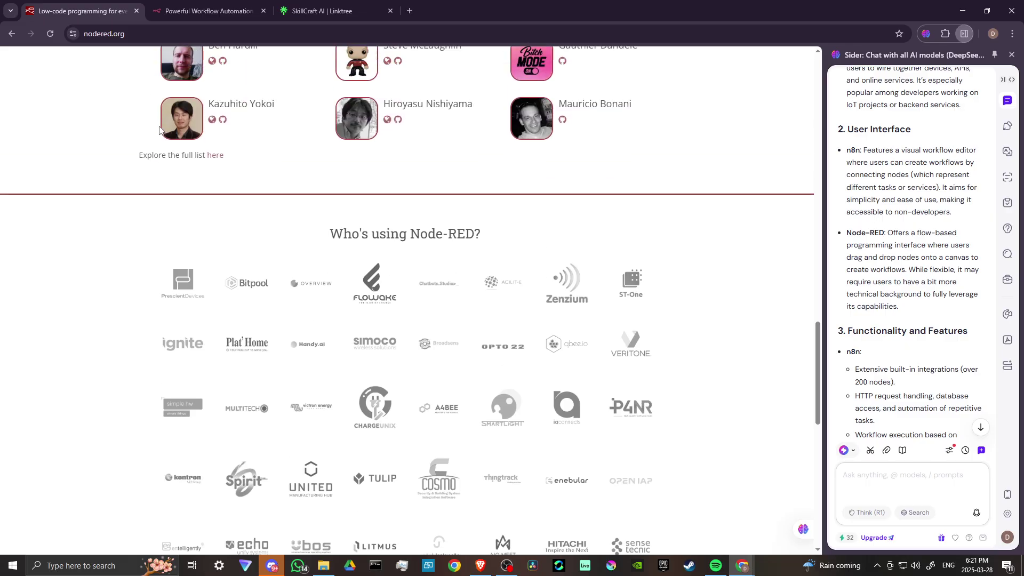
scroll(160, 130, up, 1)
scroll(160, 130, up, 2)
scroll(160, 130, up, 1)
scroll(161, 131, up, 2)
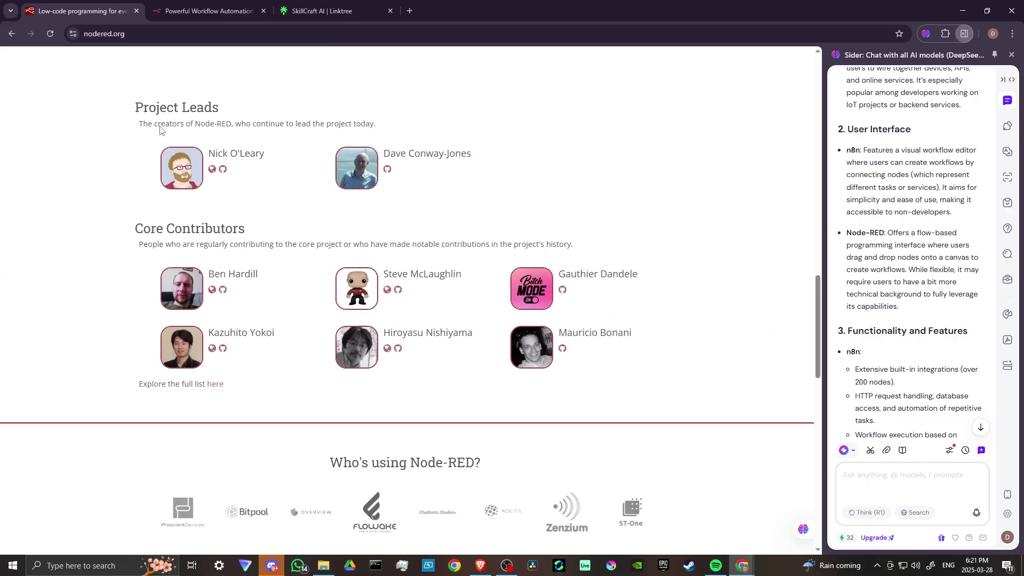
scroll(160, 130, up, 1)
scroll(160, 130, up, 2)
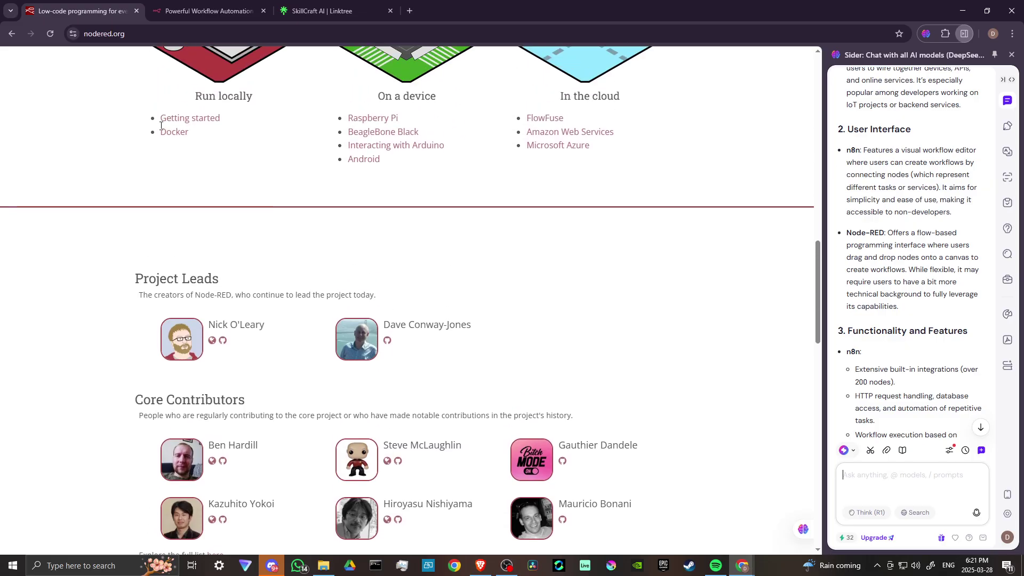
scroll(160, 126, up, 1)
scroll(160, 126, up, 1)
scroll(160, 126, up, 1)
scroll(160, 126, up, 1)
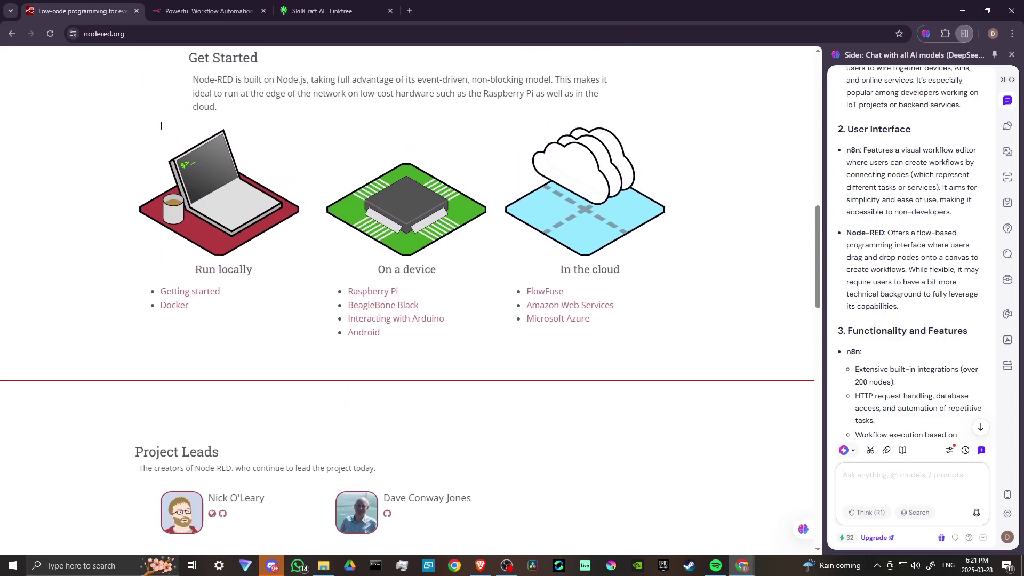
scroll(161, 127, up, 1)
scroll(161, 127, up, 1)
scroll(161, 126, up, 1)
scroll(161, 127, up, 1)
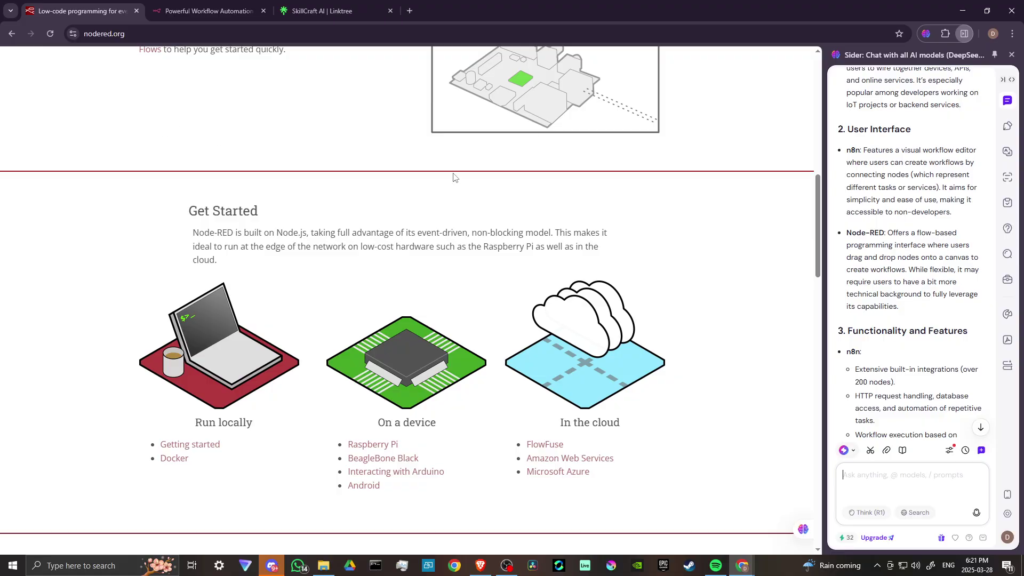
scroll(937, 347, down, 1)
scroll(938, 347, down, 1)
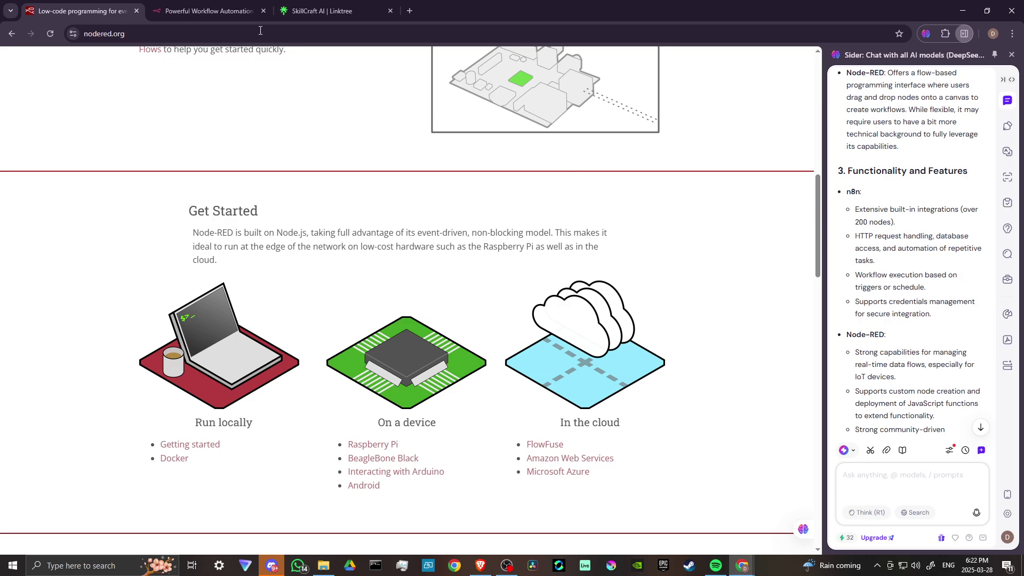
Step: Scroll n8n.io up from Case Studies to the 'Code when you need it, UI when you don't' card
click(208, 10)
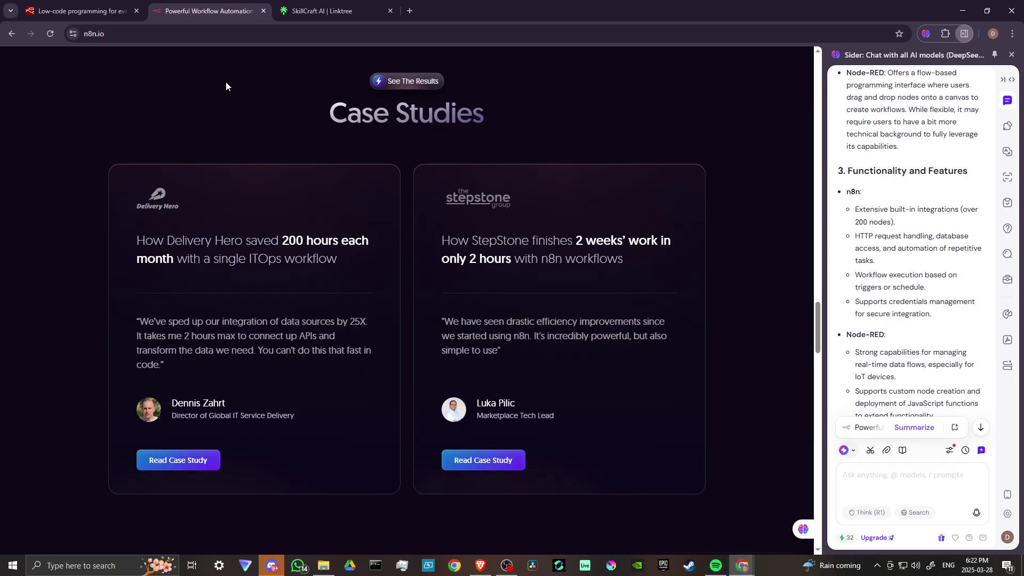
scroll(226, 82, up, 1)
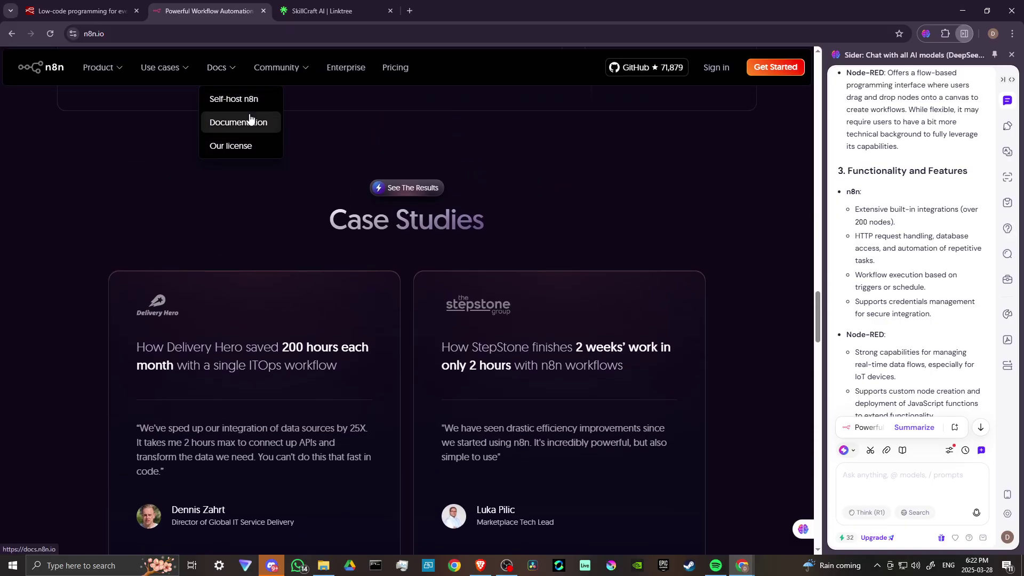
scroll(249, 116, up, 2)
scroll(250, 115, up, 1)
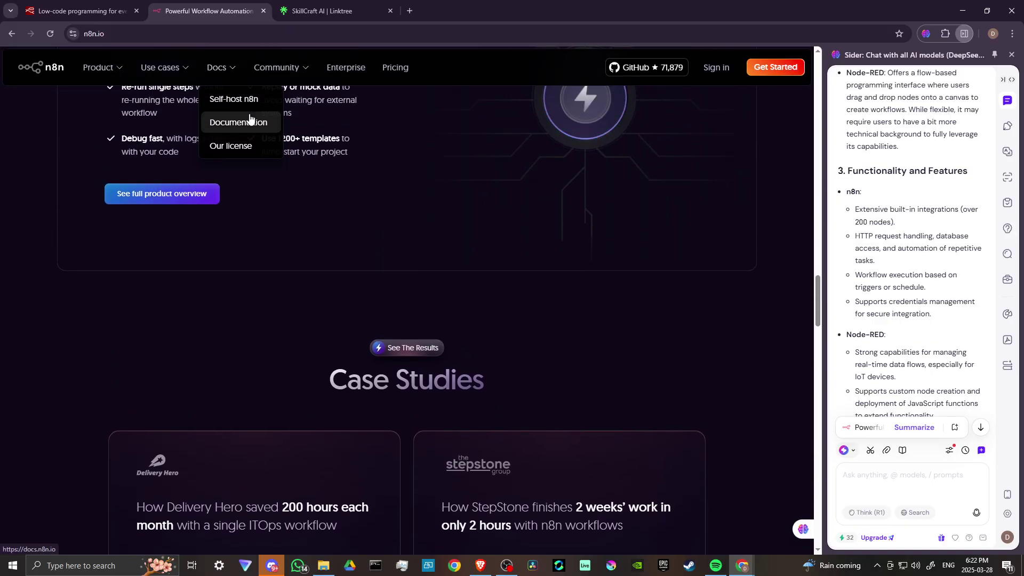
scroll(250, 117, up, 1)
scroll(250, 117, up, 1)
scroll(250, 116, up, 1)
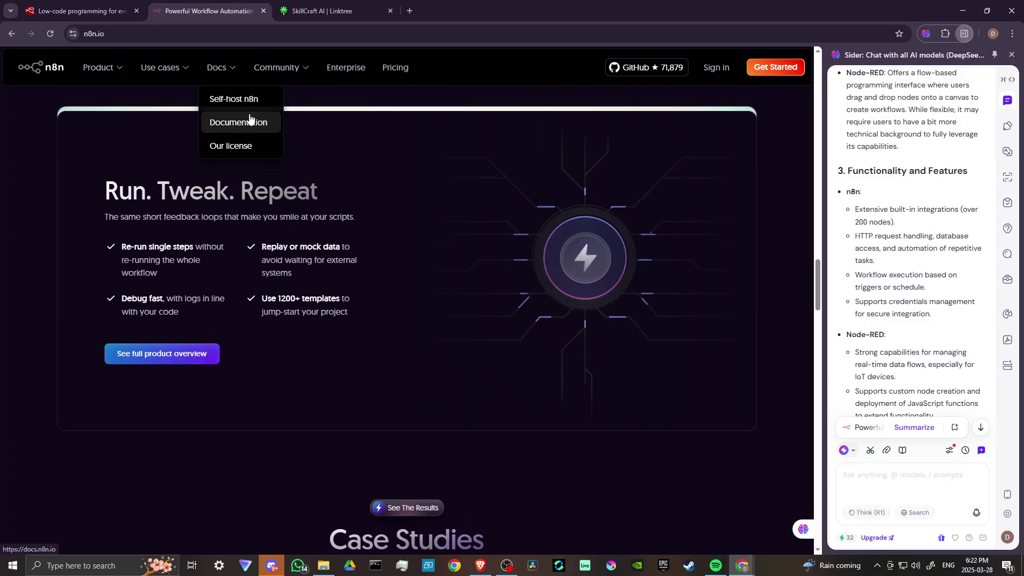
scroll(250, 116, up, 1)
scroll(250, 117, up, 1)
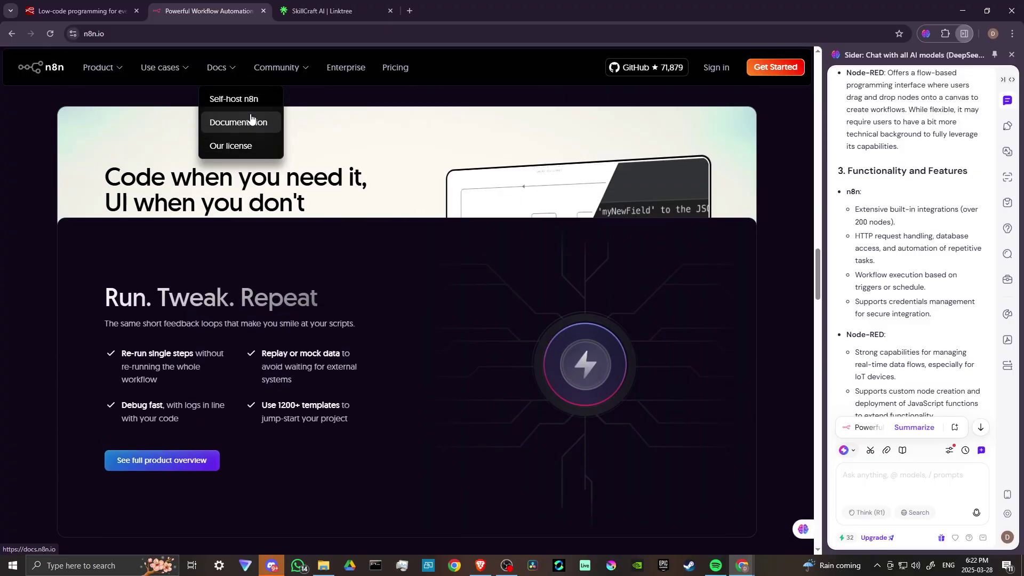
scroll(249, 116, up, 1)
scroll(250, 117, up, 1)
scroll(250, 116, up, 1)
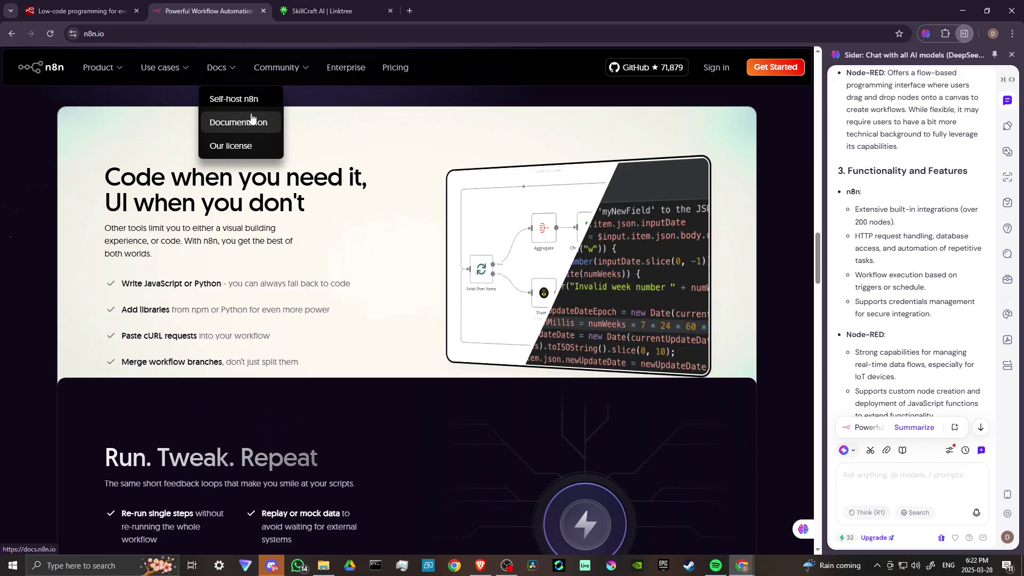
scroll(250, 116, up, 1)
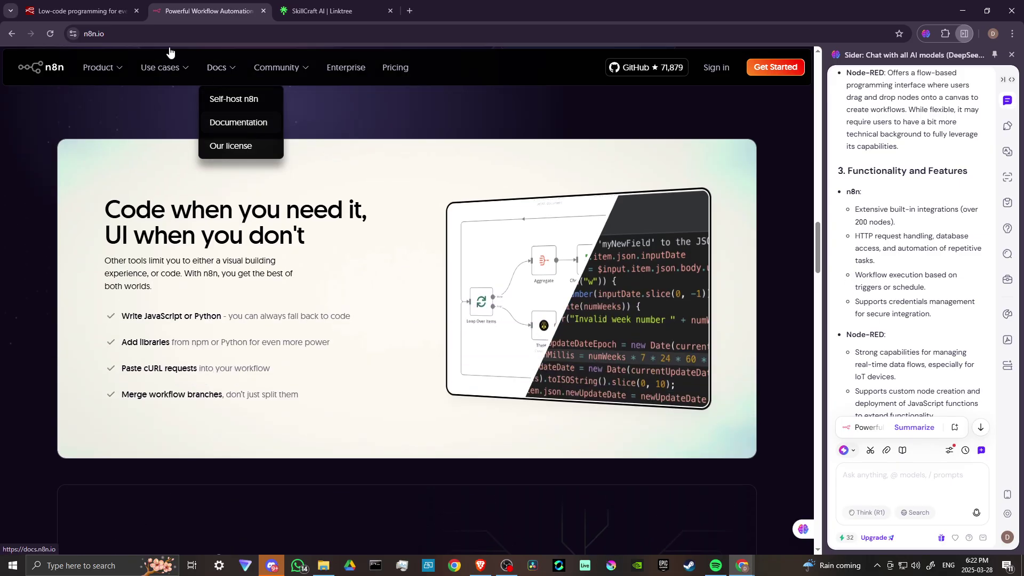
Step: Return nodered.org to its top hero while the Sider panel reaches Community and Ecosystem
click(87, 10)
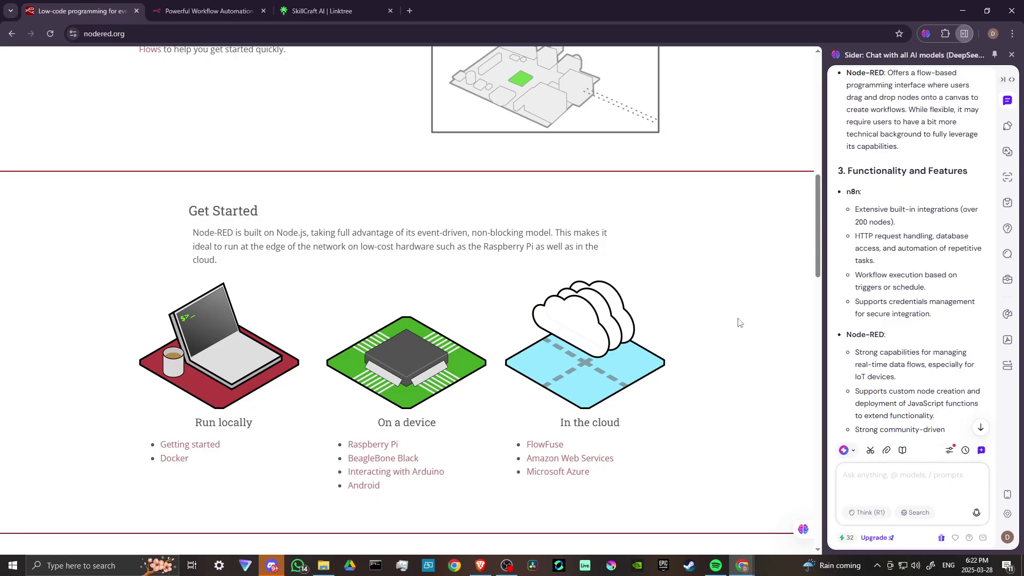
scroll(783, 374, up, 2)
scroll(783, 373, up, 2)
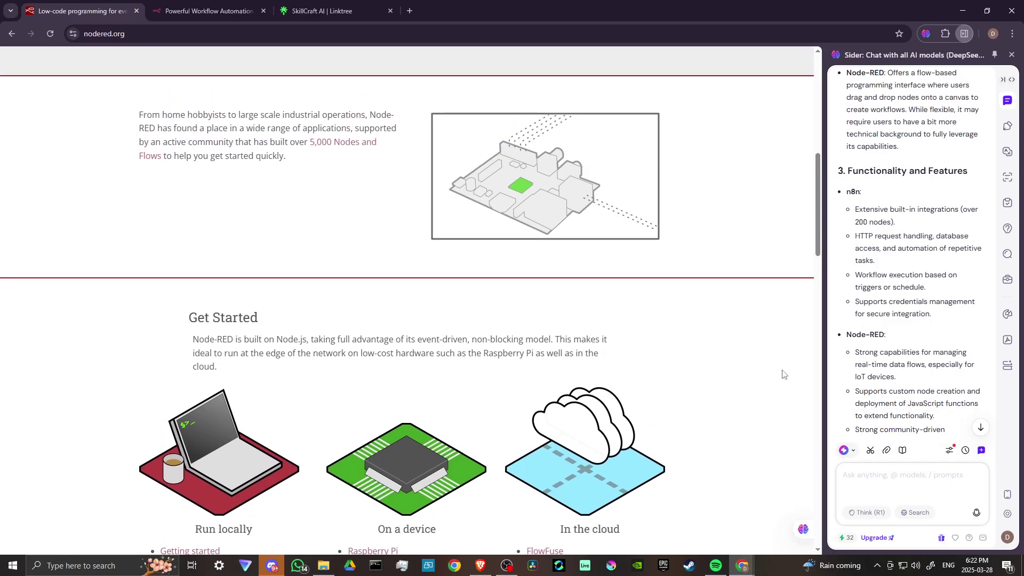
scroll(783, 373, up, 1)
scroll(783, 374, up, 1)
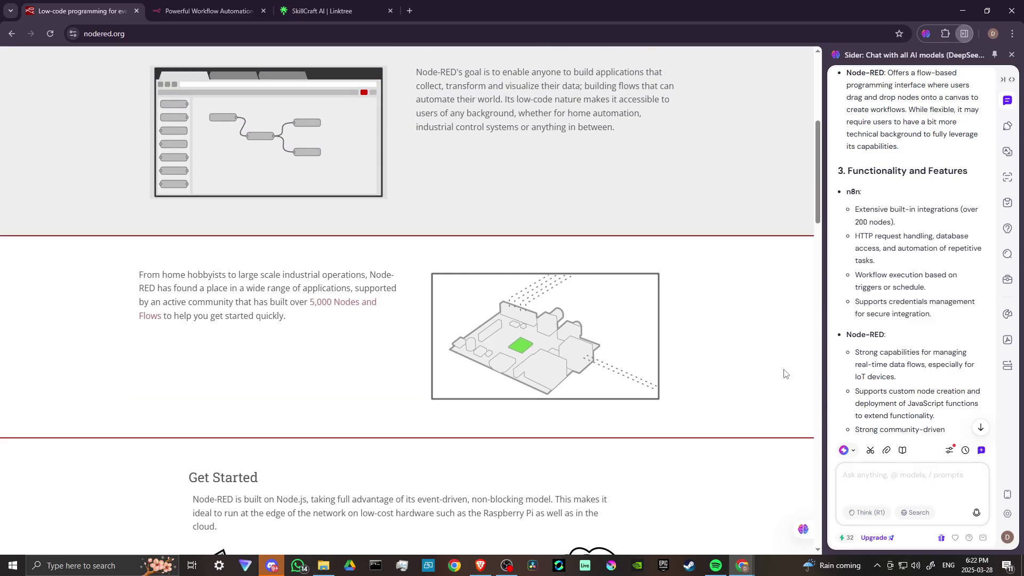
scroll(783, 374, up, 1)
scroll(784, 373, up, 2)
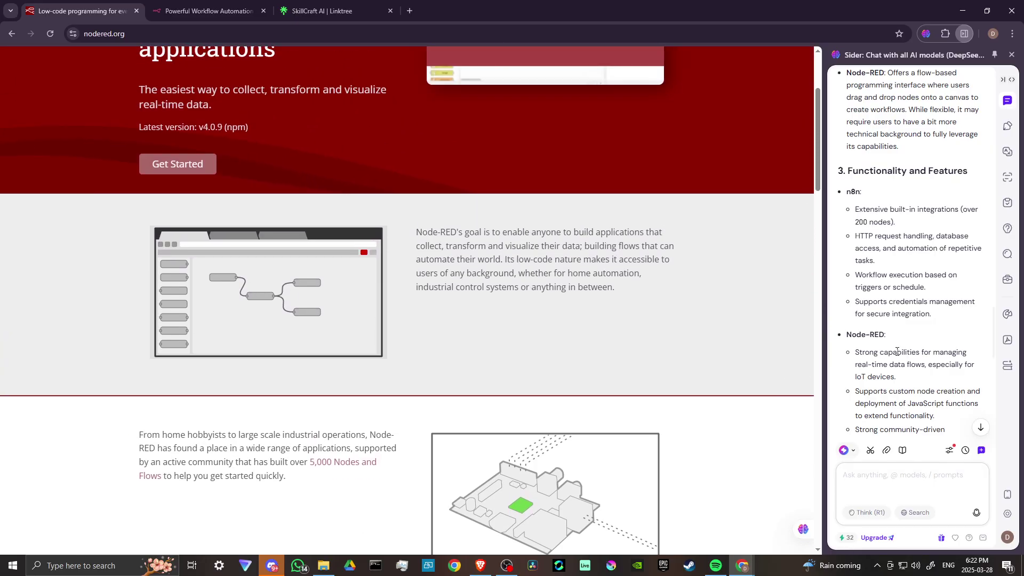
scroll(920, 320, down, 2)
scroll(920, 344, down, 2)
scroll(926, 349, down, 2)
scroll(926, 349, down, 2)
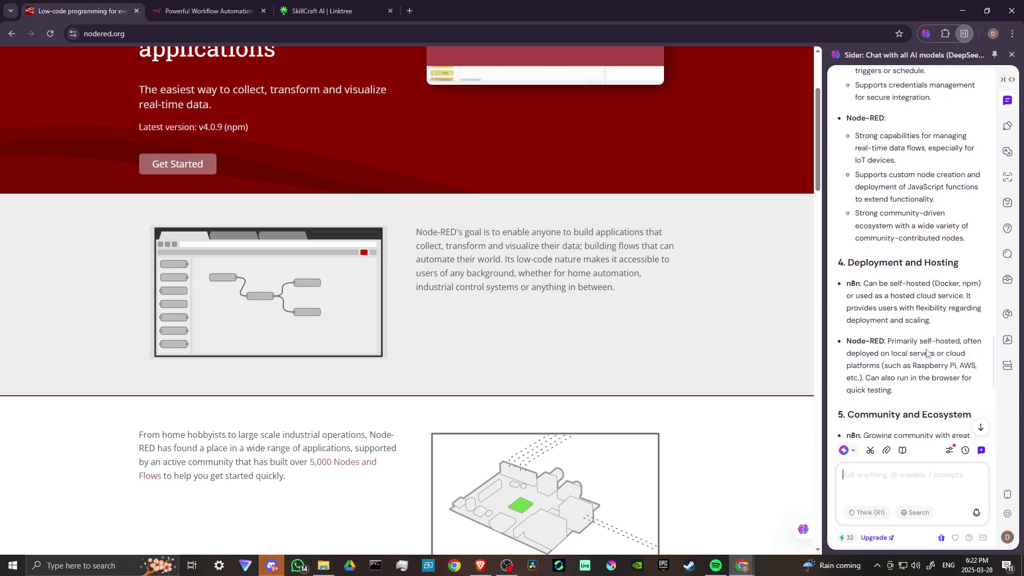
scroll(926, 349, down, 1)
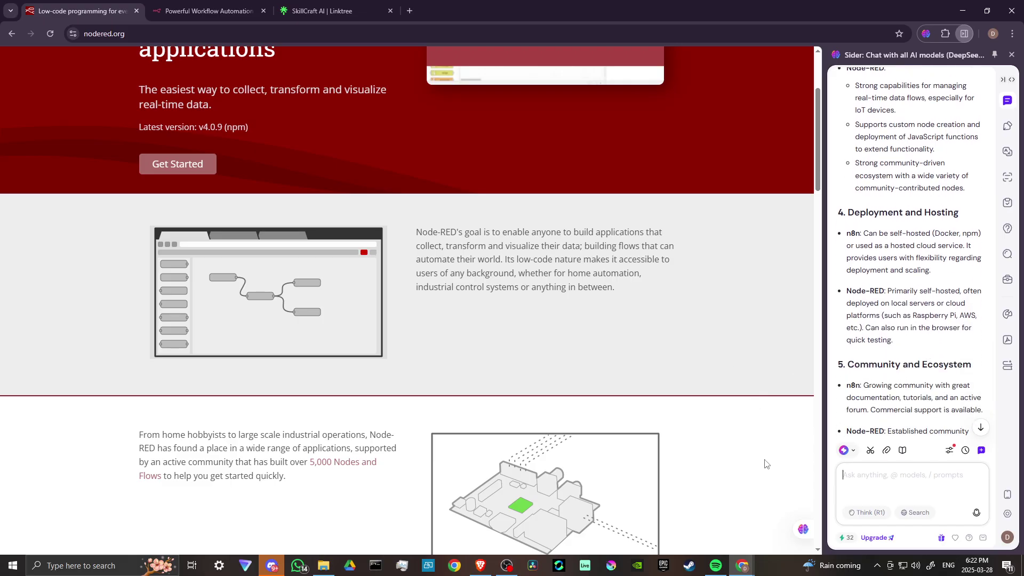
scroll(766, 463, down, 1)
scroll(766, 463, down, 1)
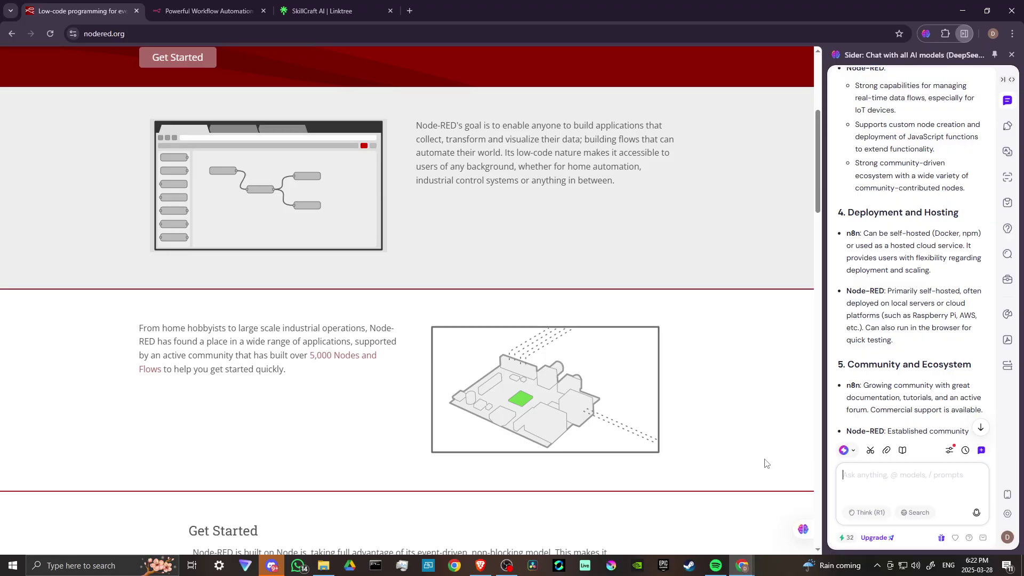
scroll(765, 463, up, 3)
scroll(766, 463, up, 2)
scroll(765, 464, up, 3)
scroll(765, 463, up, 3)
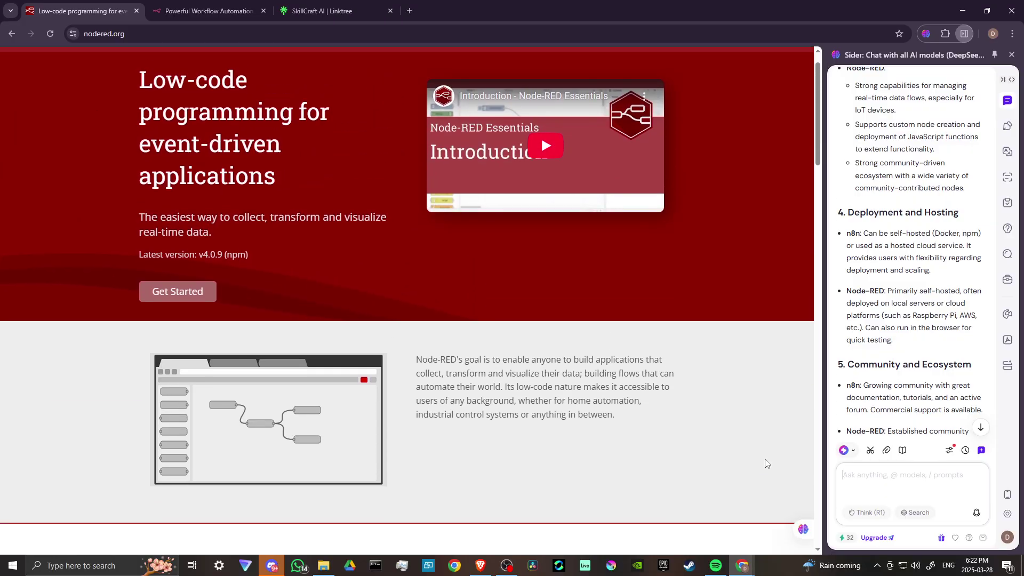
scroll(765, 462, up, 1)
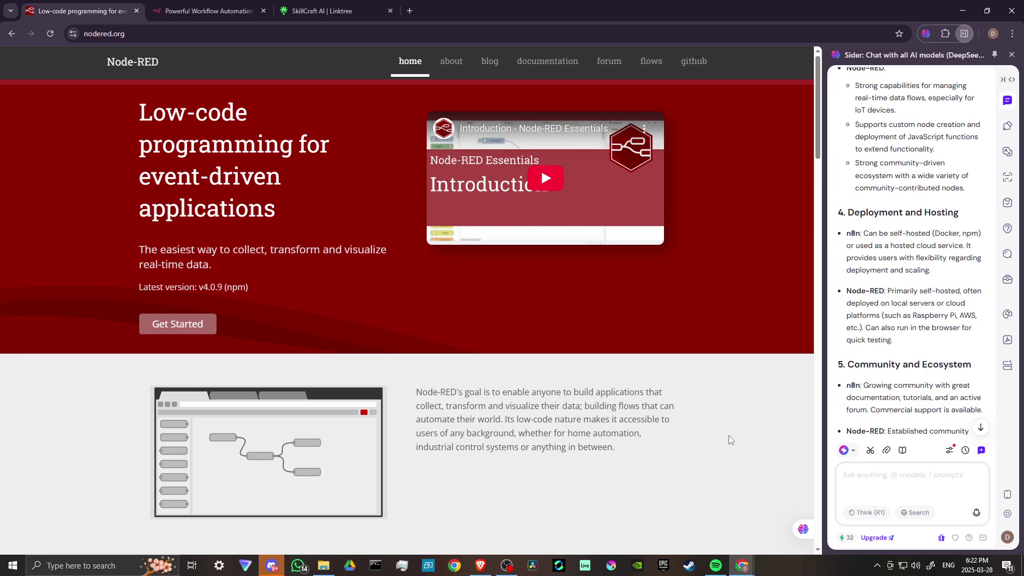
scroll(920, 310, down, 1)
scroll(920, 310, down, 1)
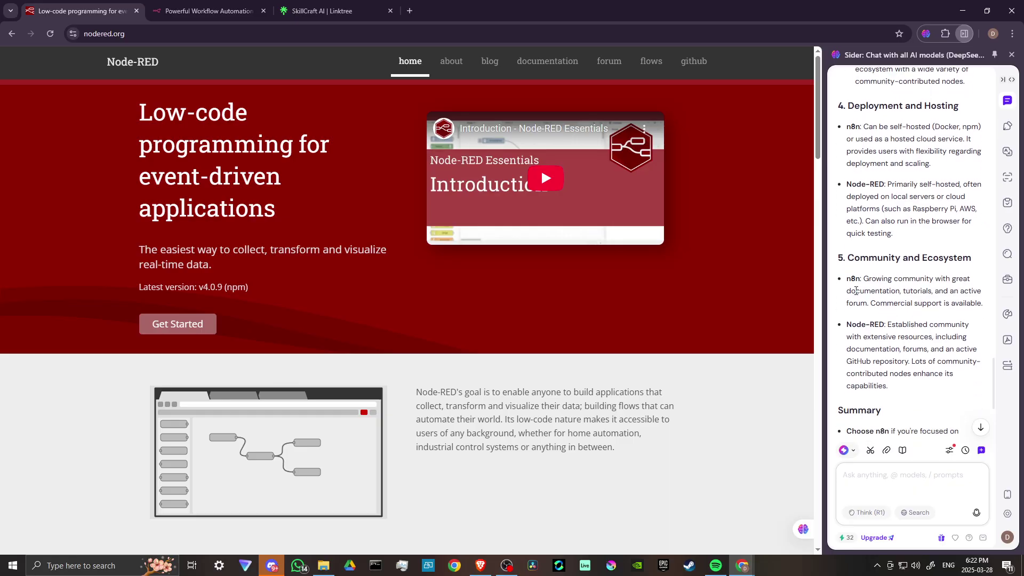
Step: Look over n8n's Self-host and agentic systems cards, then return to Node-RED's Get Started section
click(212, 12)
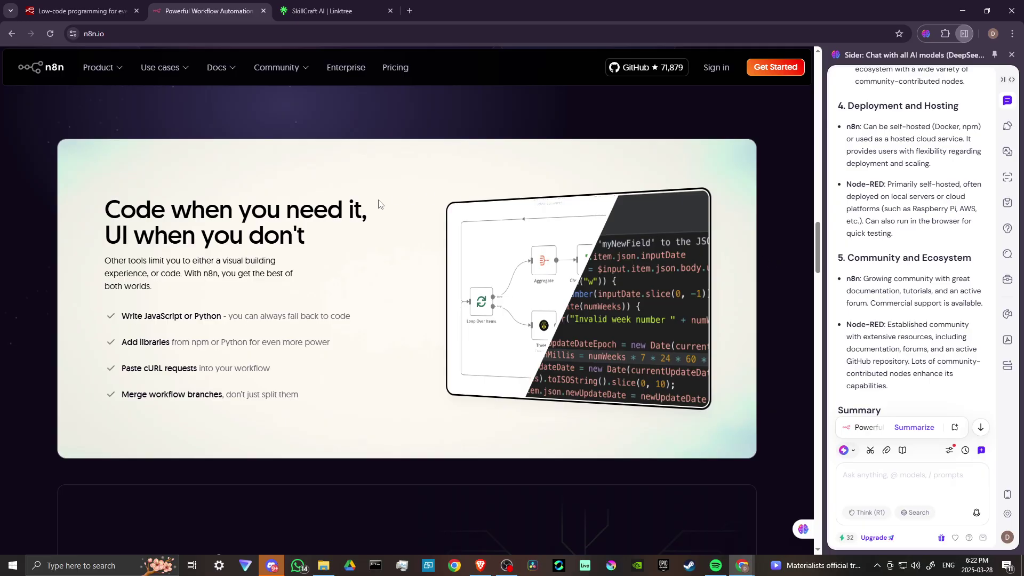
click(77, 11)
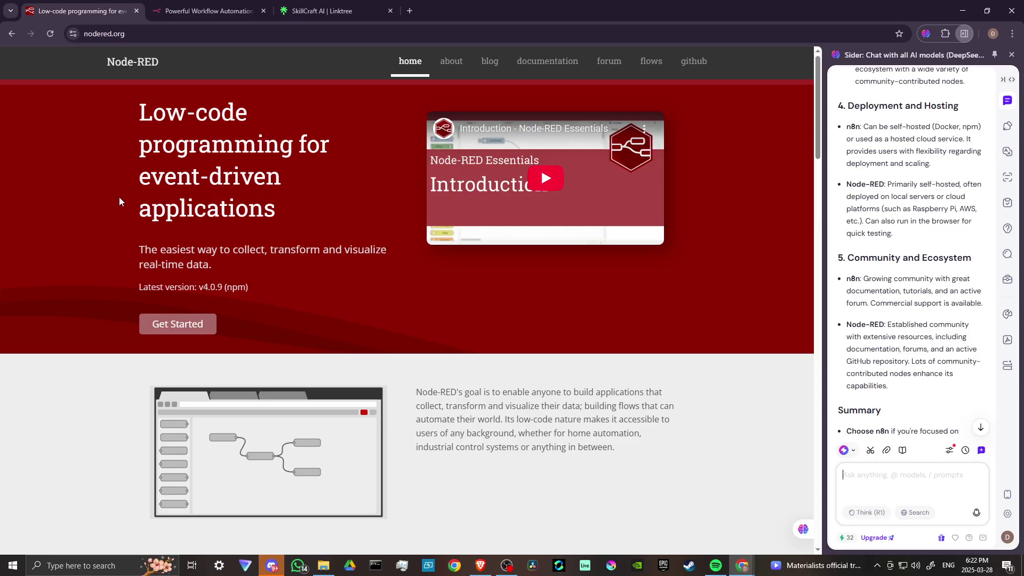
scroll(119, 197, down, 1)
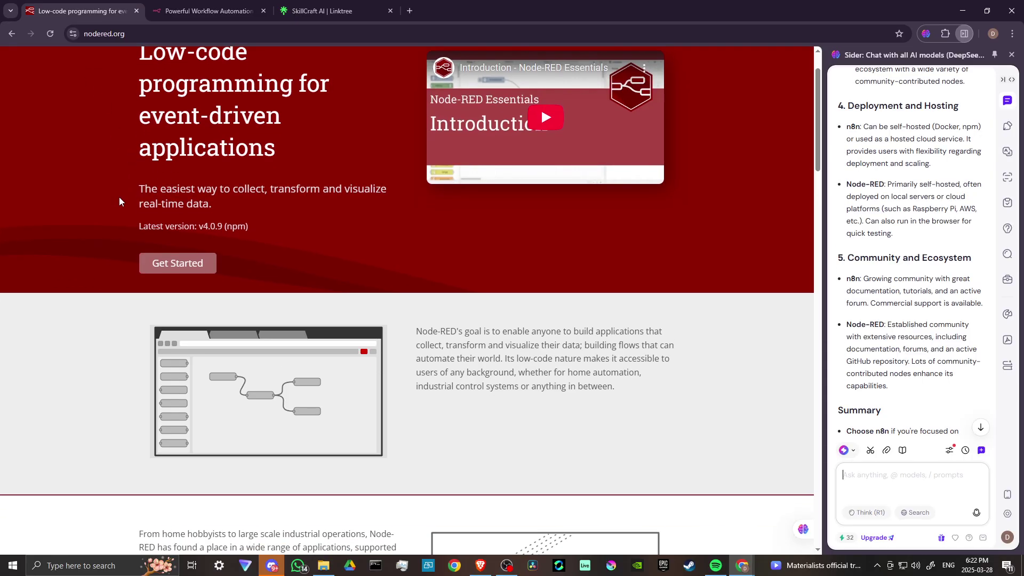
scroll(119, 197, down, 1)
scroll(120, 197, down, 1)
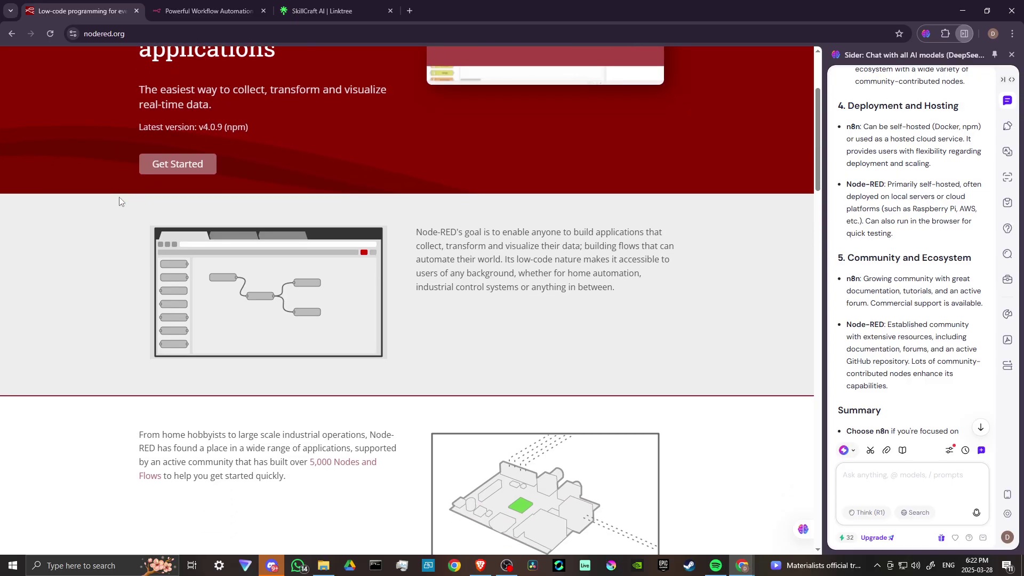
scroll(120, 197, down, 1)
scroll(120, 198, down, 1)
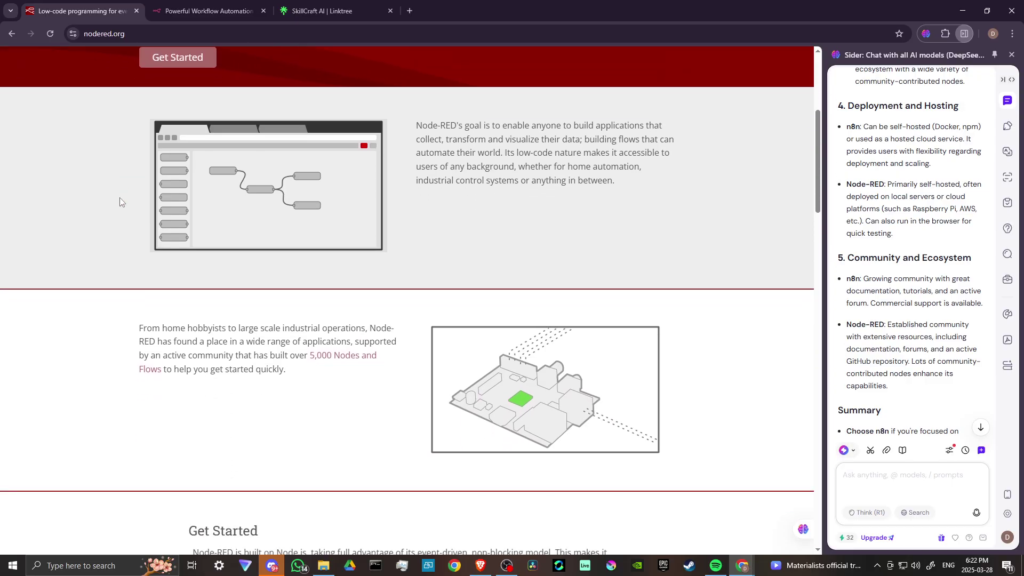
scroll(119, 198, down, 1)
scroll(119, 198, down, 1)
scroll(120, 198, down, 1)
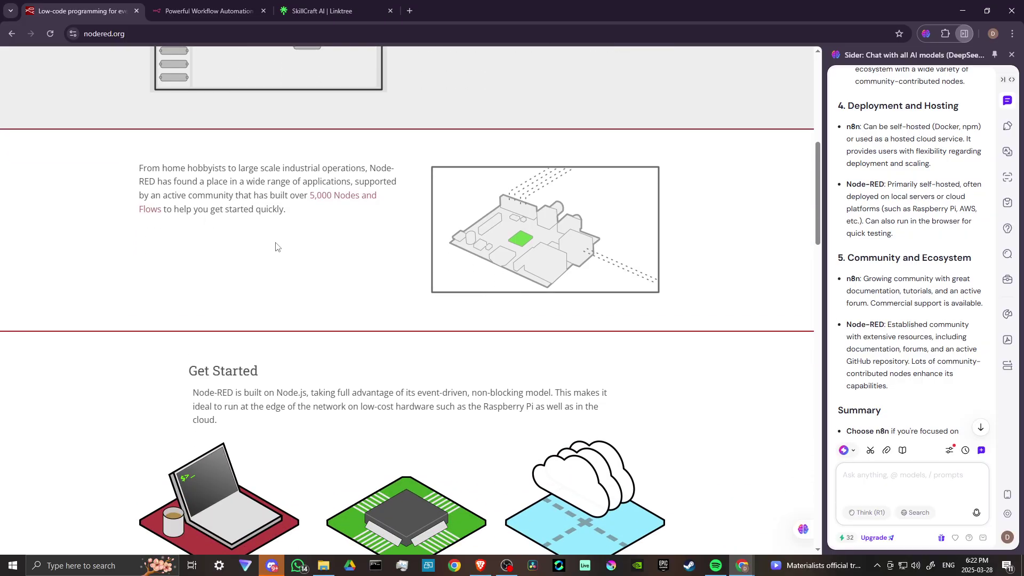
click(208, 11)
mouse_move(221, 67)
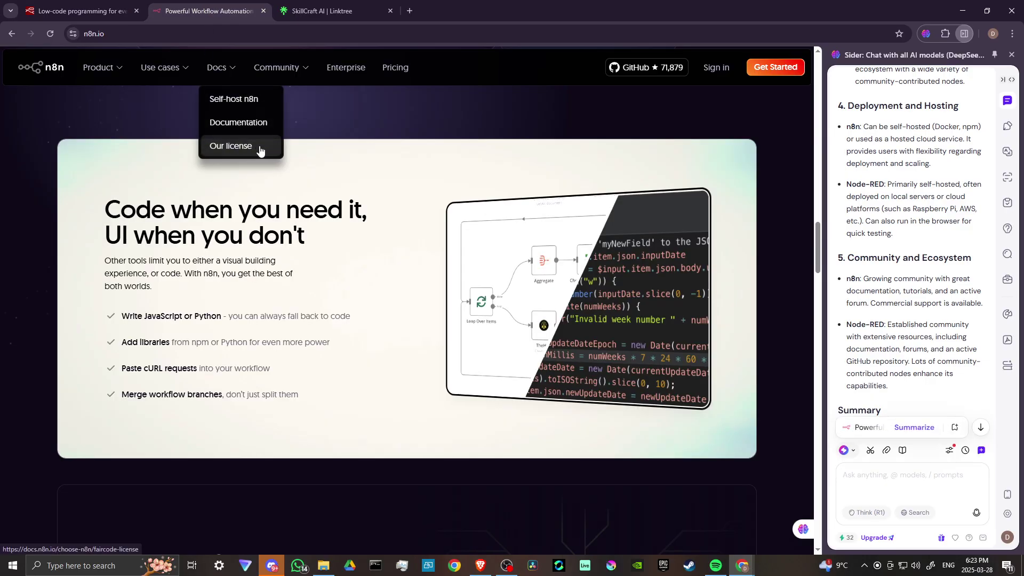
scroll(391, 147, up, 1)
scroll(392, 146, up, 2)
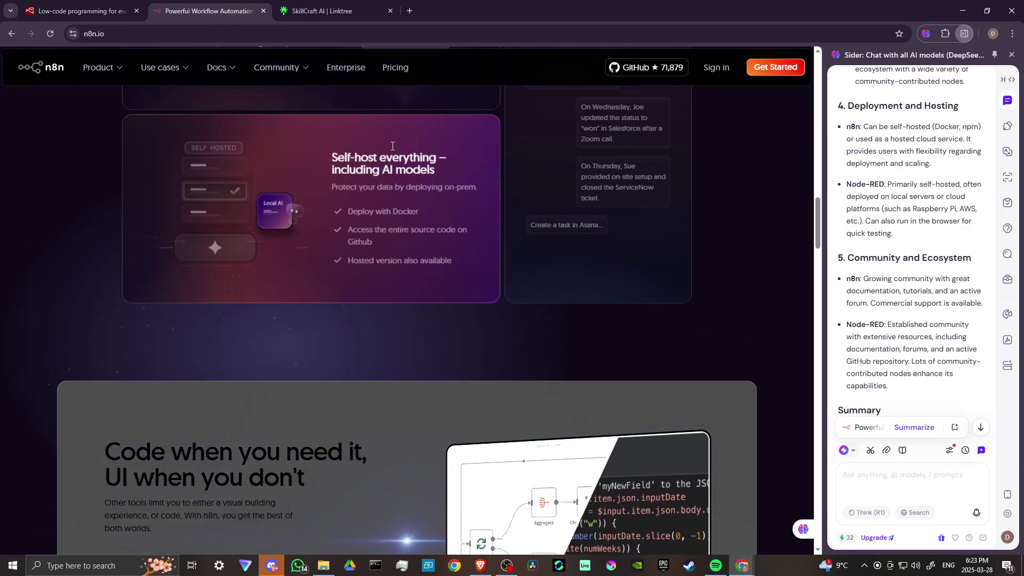
scroll(390, 146, up, 2)
scroll(391, 145, up, 2)
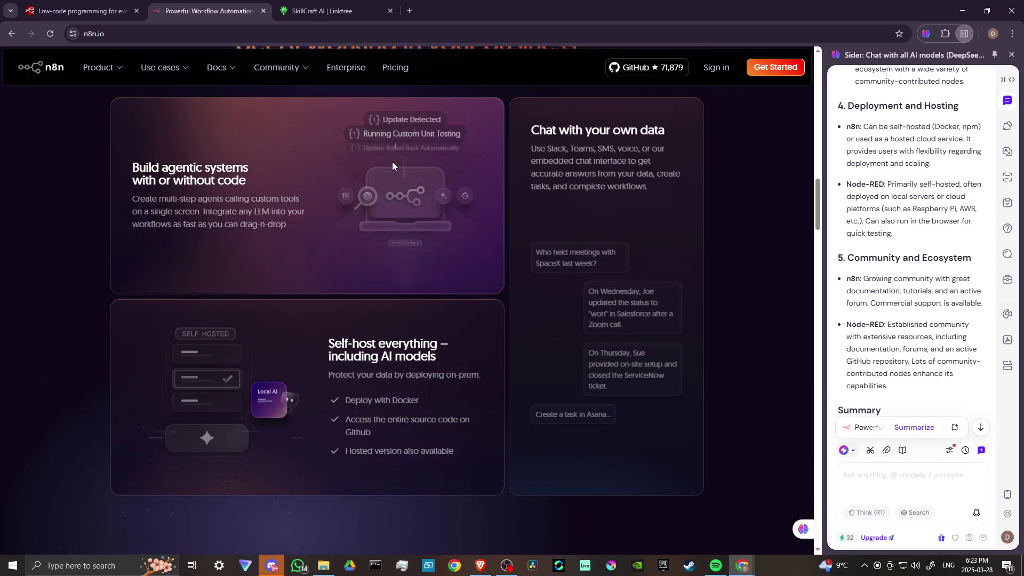
click(80, 10)
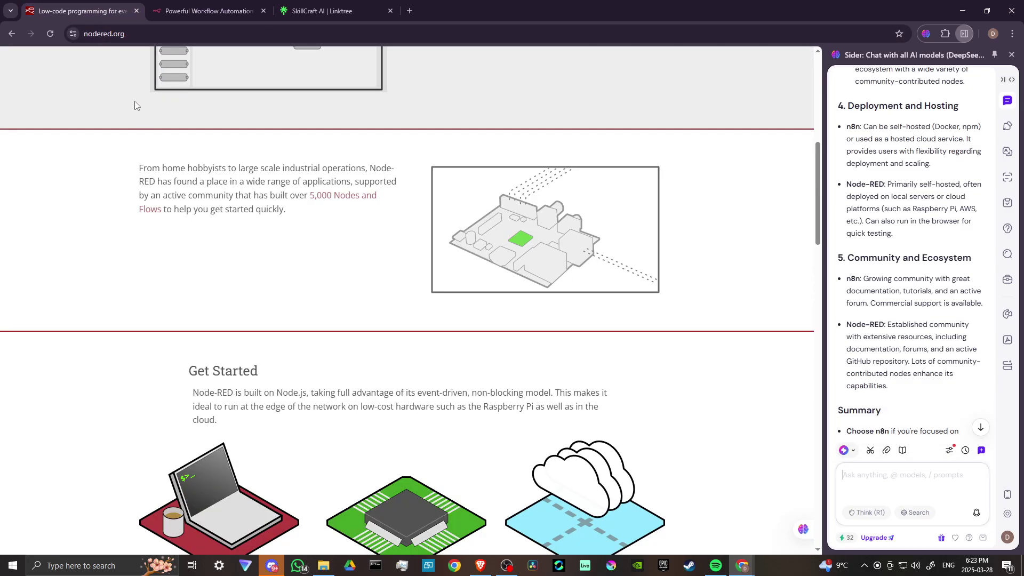
scroll(133, 135, up, 1)
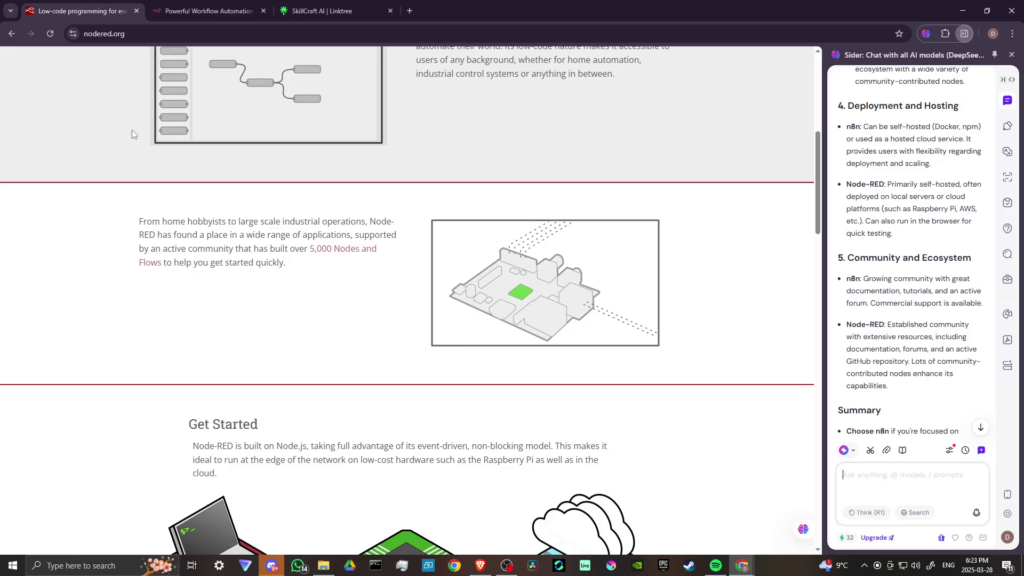
scroll(134, 134, up, 2)
scroll(134, 134, up, 2)
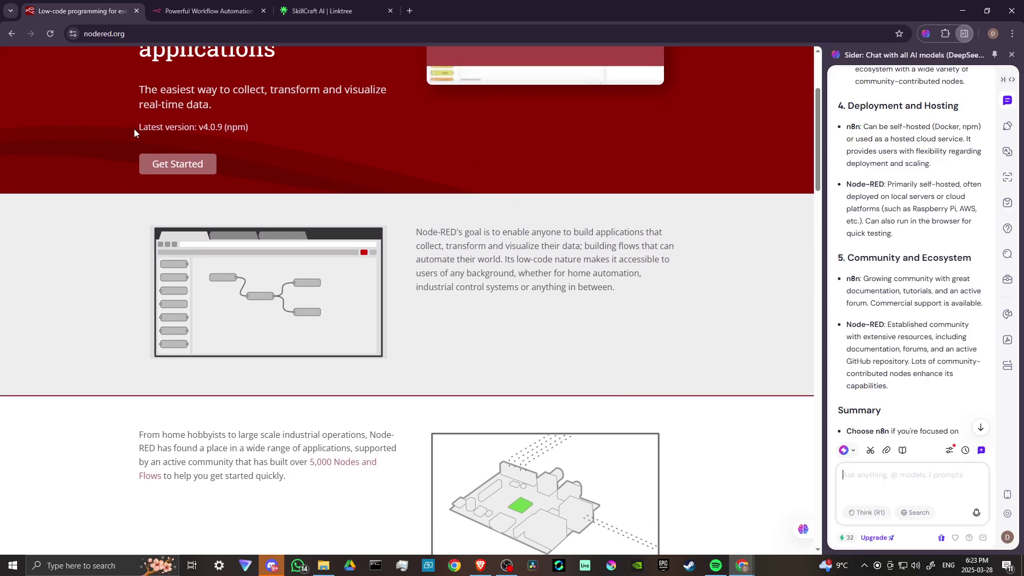
scroll(134, 128, up, 2)
scroll(134, 129, up, 1)
scroll(134, 129, up, 1)
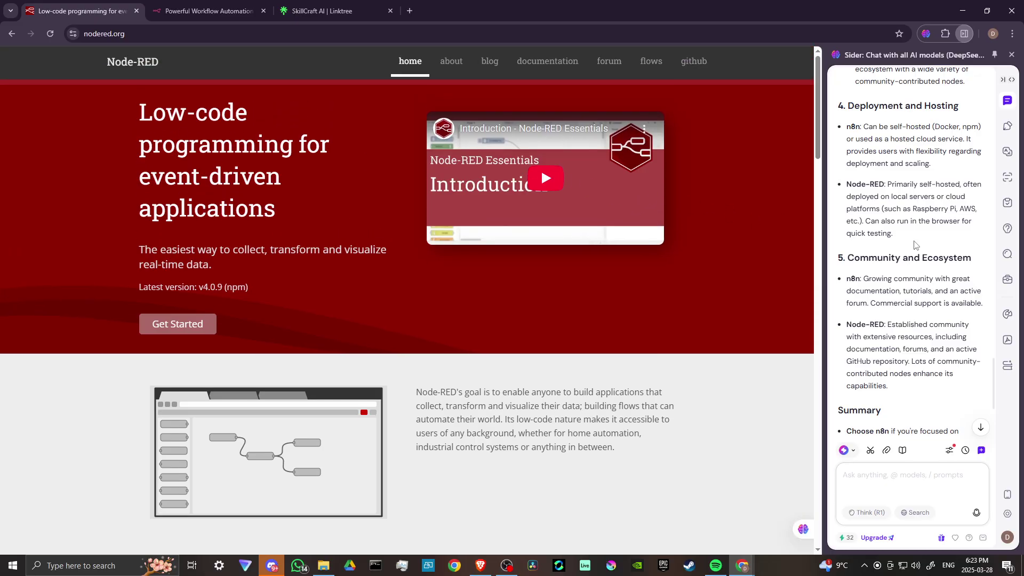
scroll(915, 244, down, 1)
scroll(915, 244, down, 1)
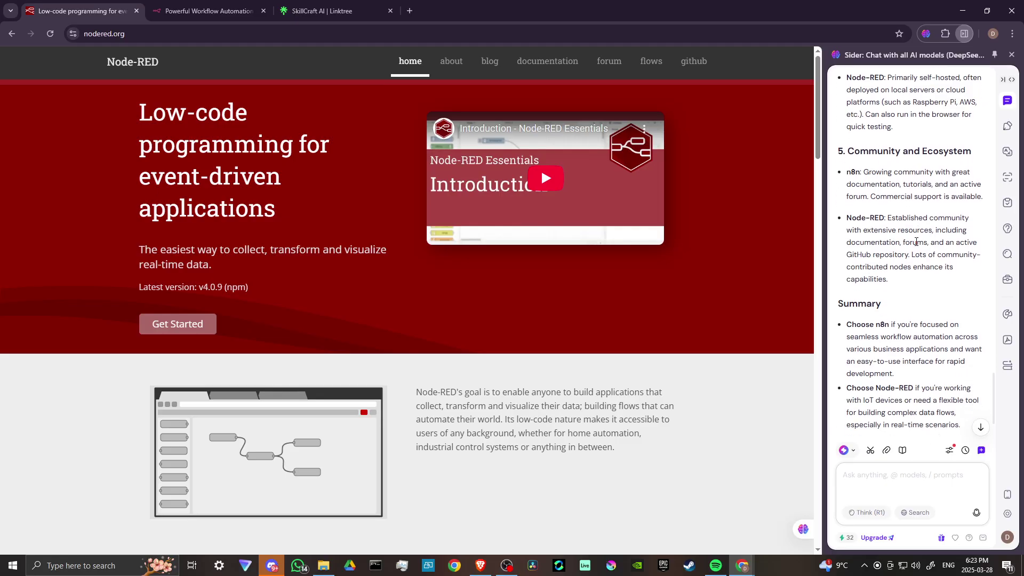
scroll(916, 244, down, 2)
scroll(915, 245, down, 1)
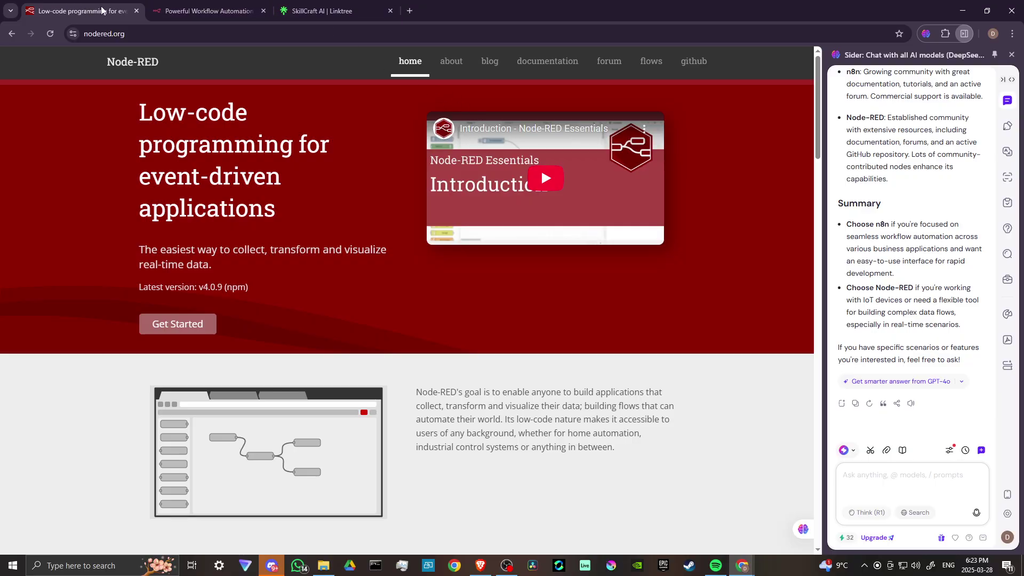
Step: Show n8n's IT Ops AI Agent workflow for onboarding new employees beside the comparison summary
click(219, 11)
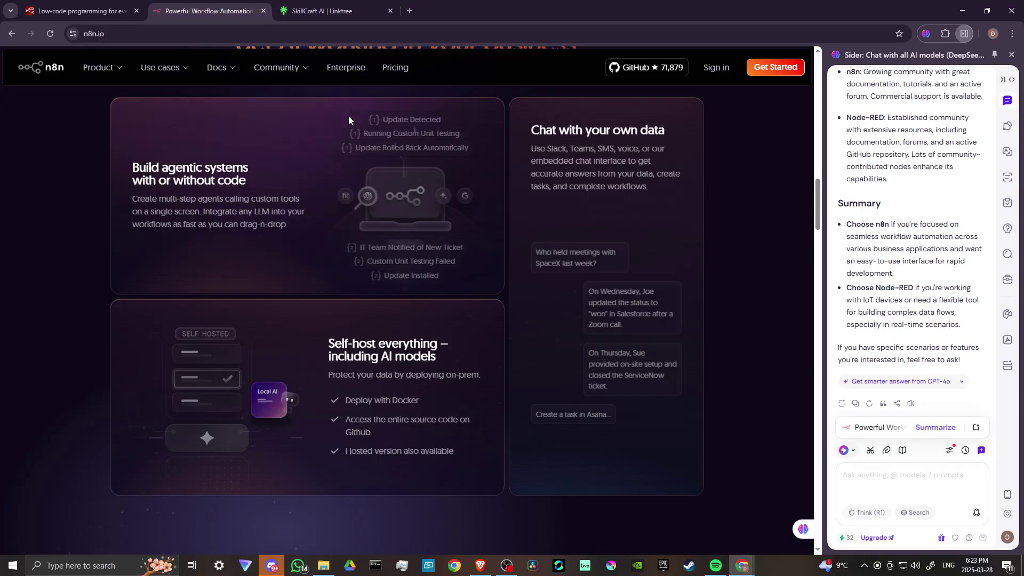
scroll(738, 248, up, 2)
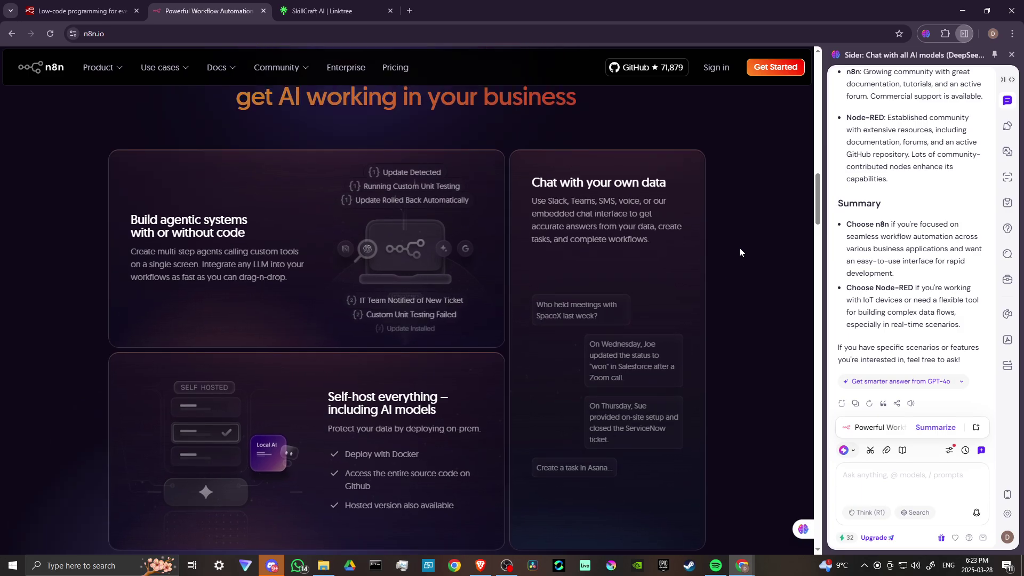
scroll(739, 247, up, 2)
scroll(740, 248, up, 3)
scroll(740, 247, up, 2)
scroll(740, 247, up, 2)
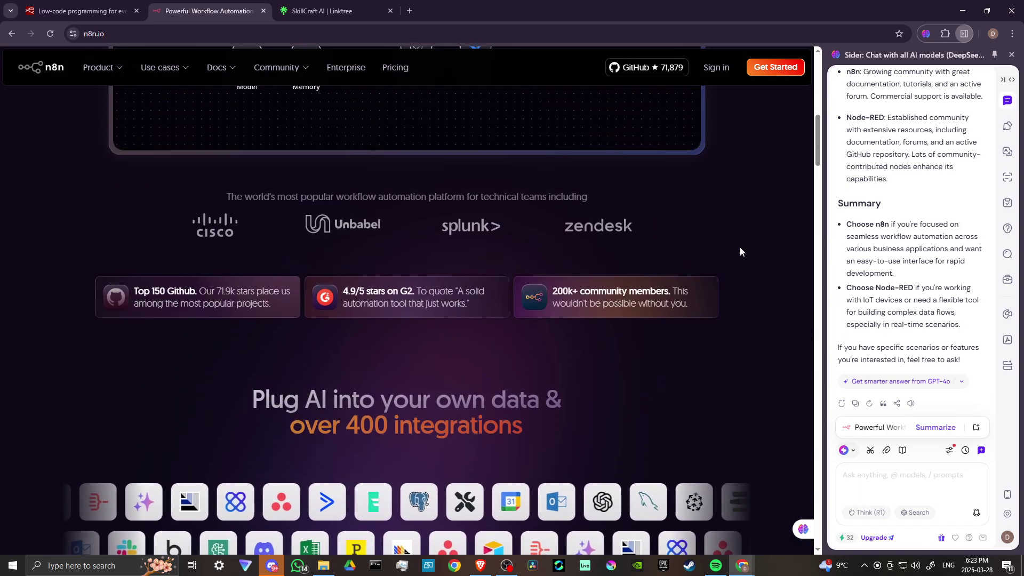
scroll(740, 247, up, 2)
scroll(740, 247, up, 2)
scroll(740, 246, up, 2)
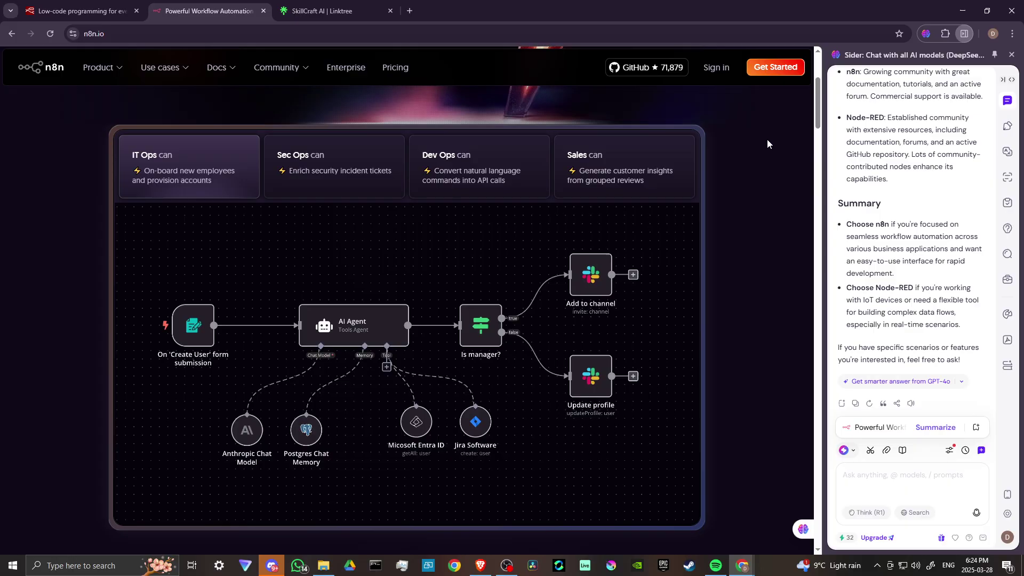
Step: Show the SkillCraft AI Linktree with its webinar, Sintra Ai, Sider Ai and Enzo.bot links
click(350, 12)
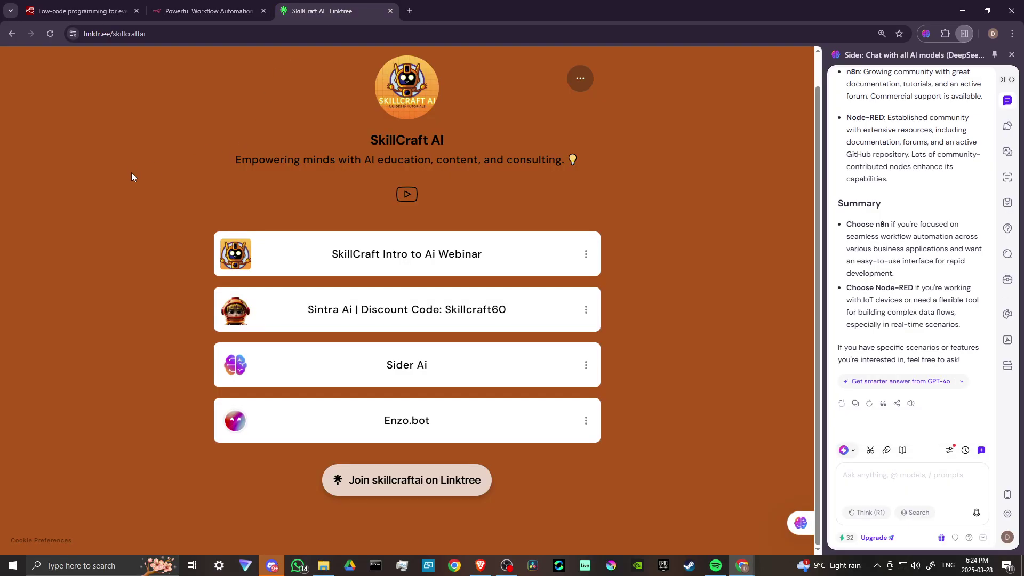